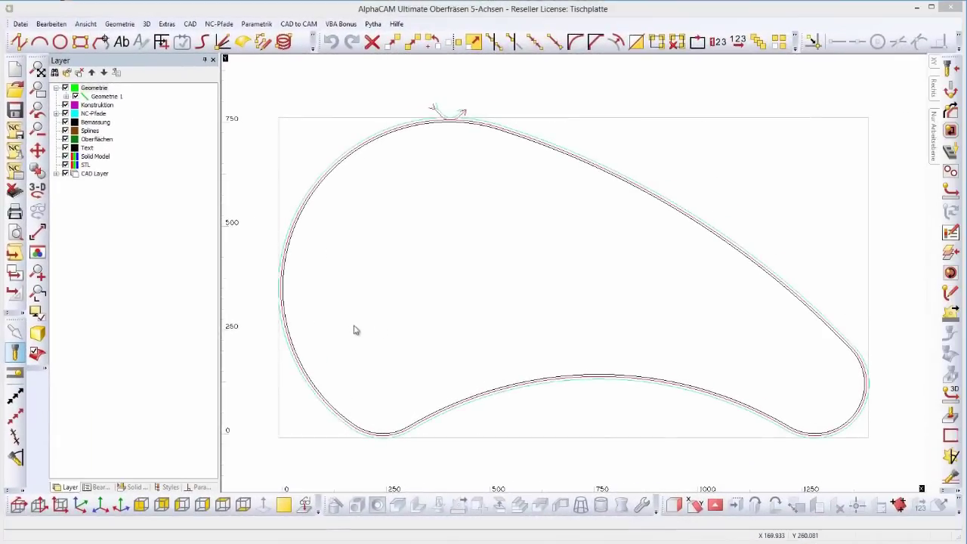
# - Hide the Op 1 and Op 2 toolpaths in the Bearbeitungen list, leaving only the outline
pyautogui.click(105, 489)
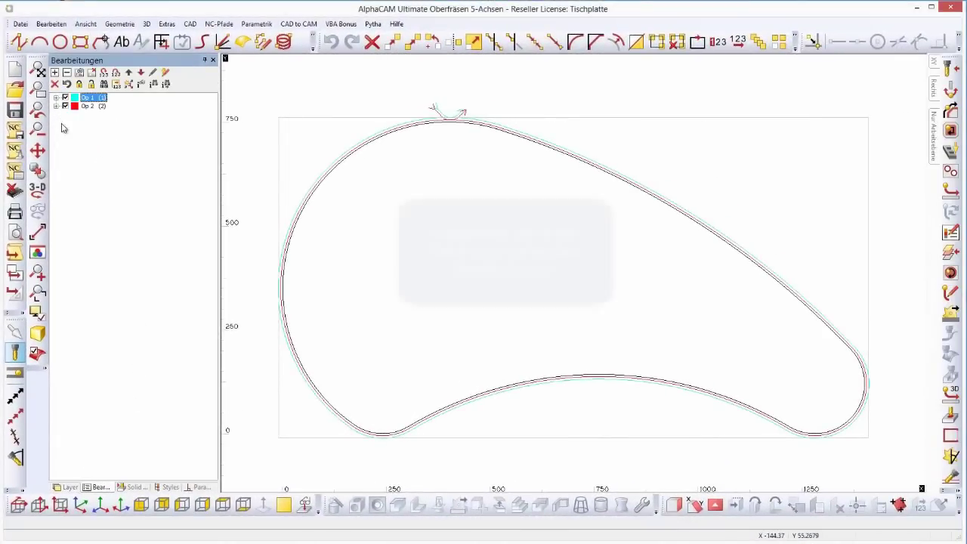
pyautogui.click(65, 98)
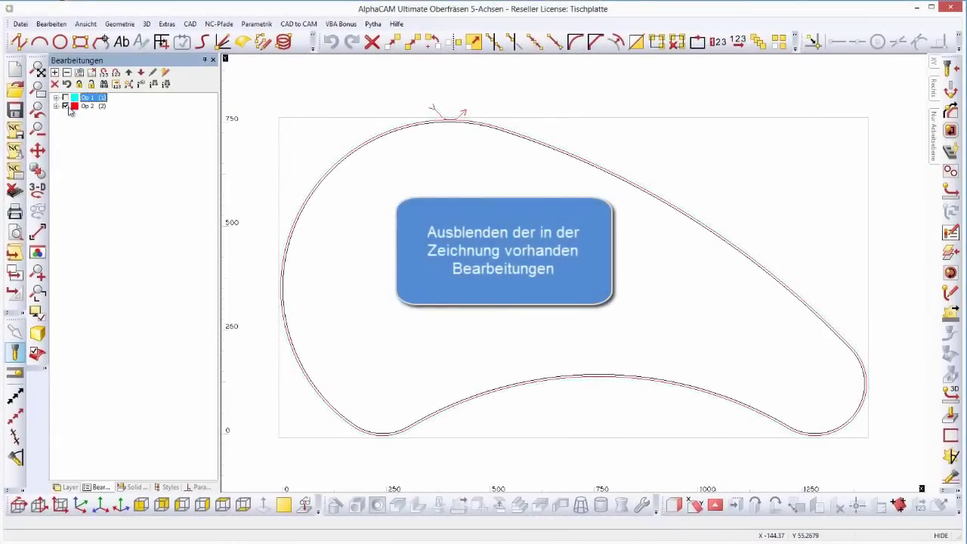
pyautogui.click(65, 106)
pyautogui.click(361, 247)
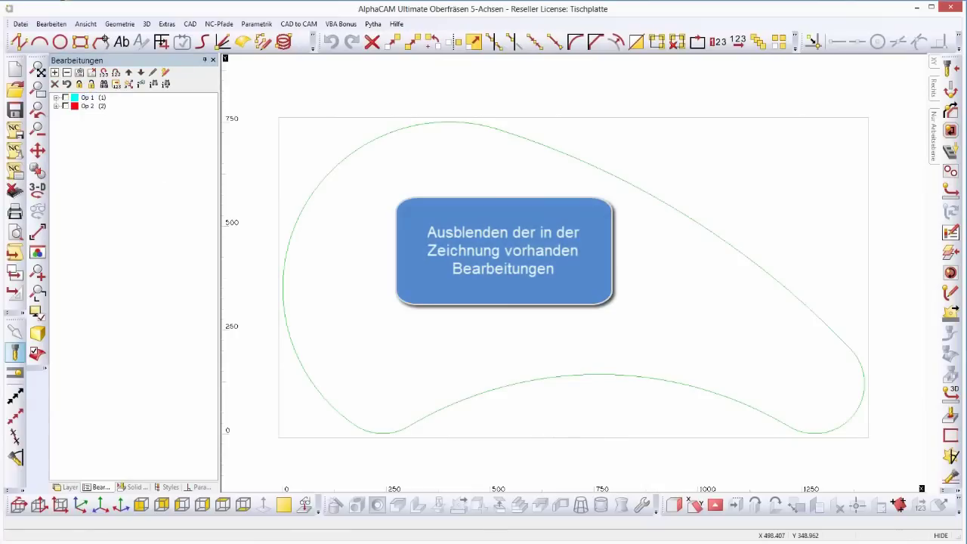
# - Anchor the outline's lower-left corner with a Fixieren constraint in the parametric model
pyautogui.click(201, 486)
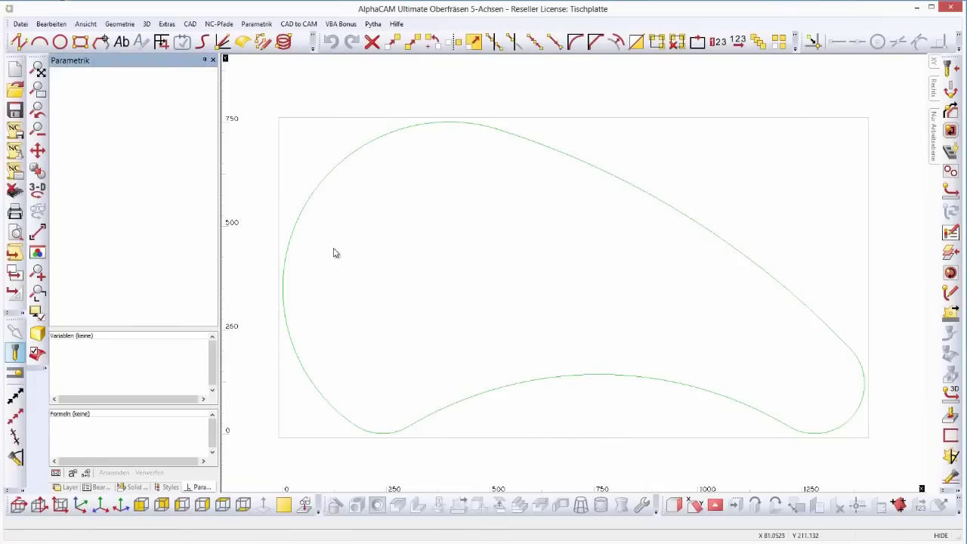
pyautogui.click(256, 23)
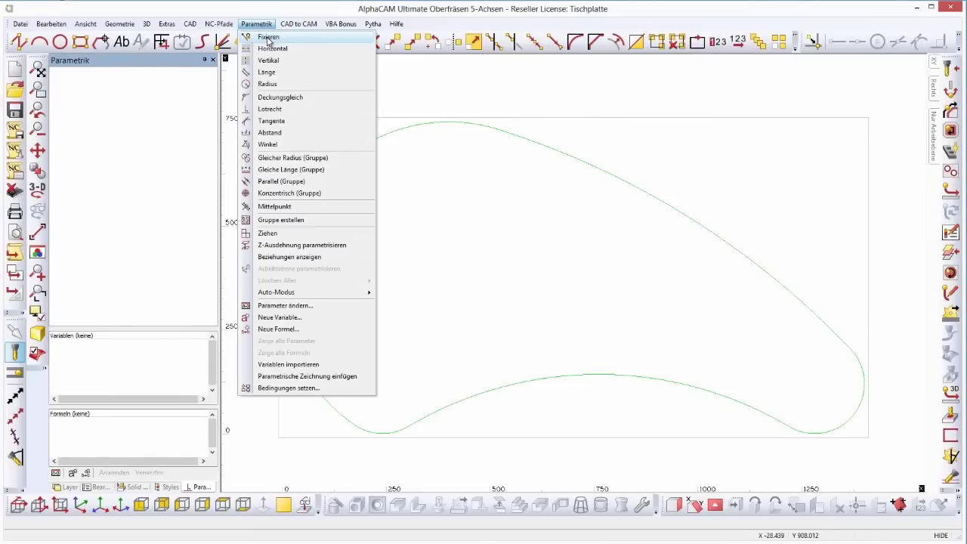
pyautogui.click(268, 37)
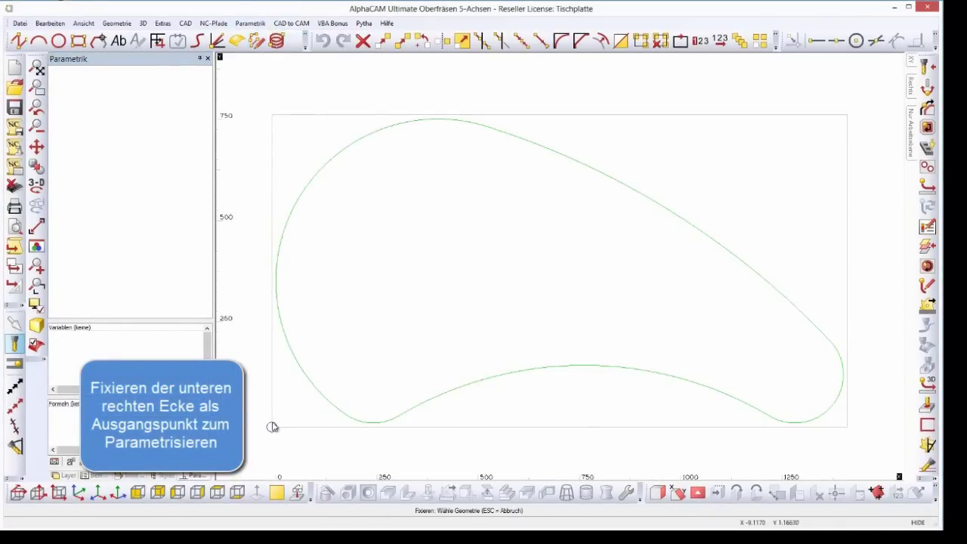
pyautogui.click(272, 426)
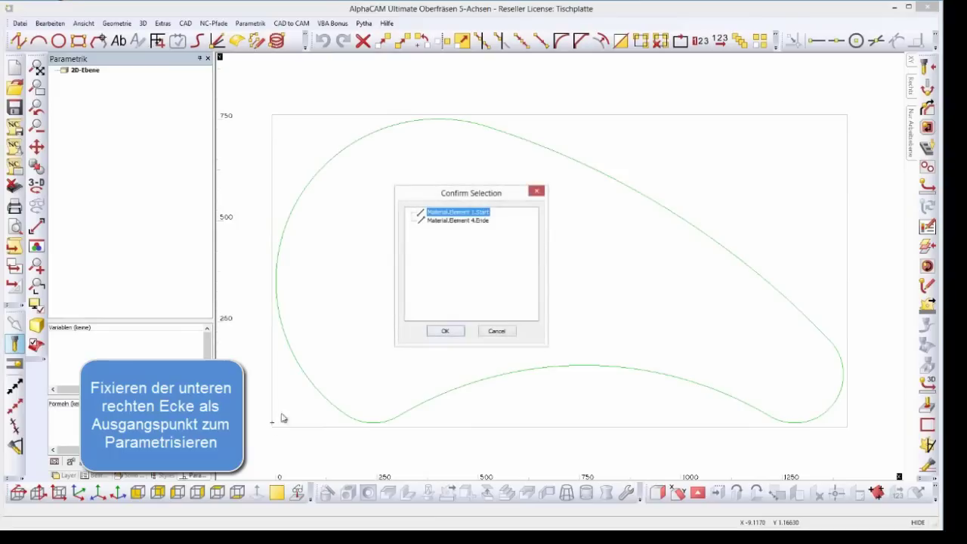
pyautogui.click(455, 333)
pyautogui.click(249, 23)
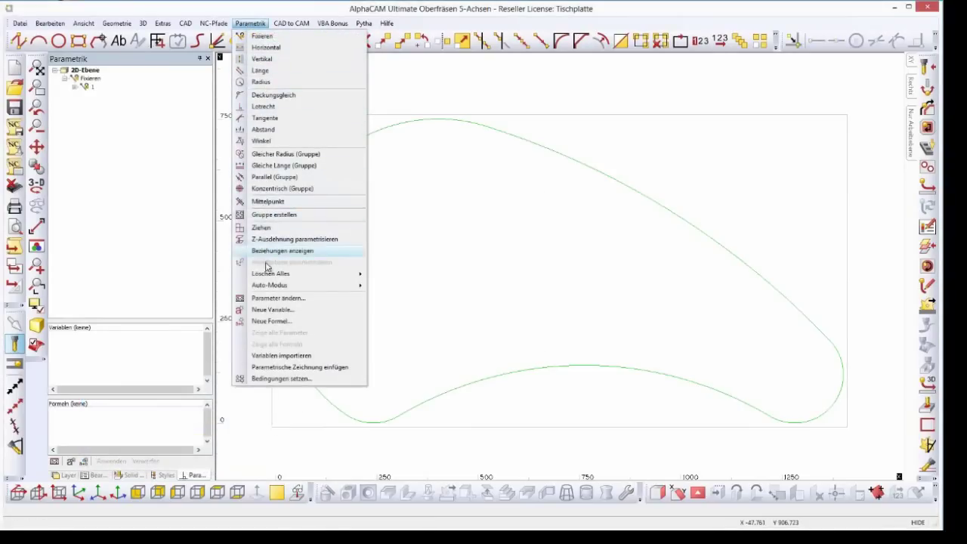
pyautogui.moveTo(181, 285)
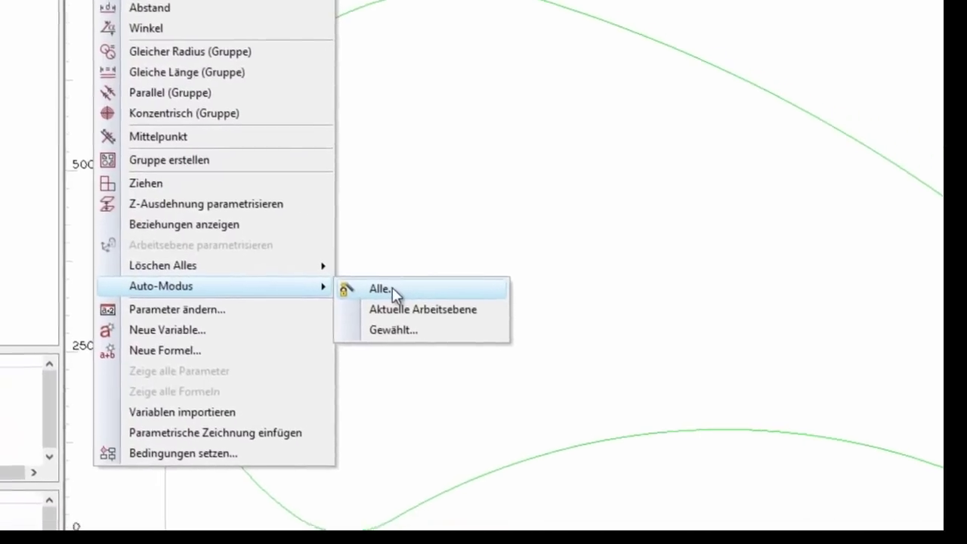
# - Auto-detect all relations: equal length, equal radius, concentric, perpendicular and tangent
pyautogui.click(433, 302)
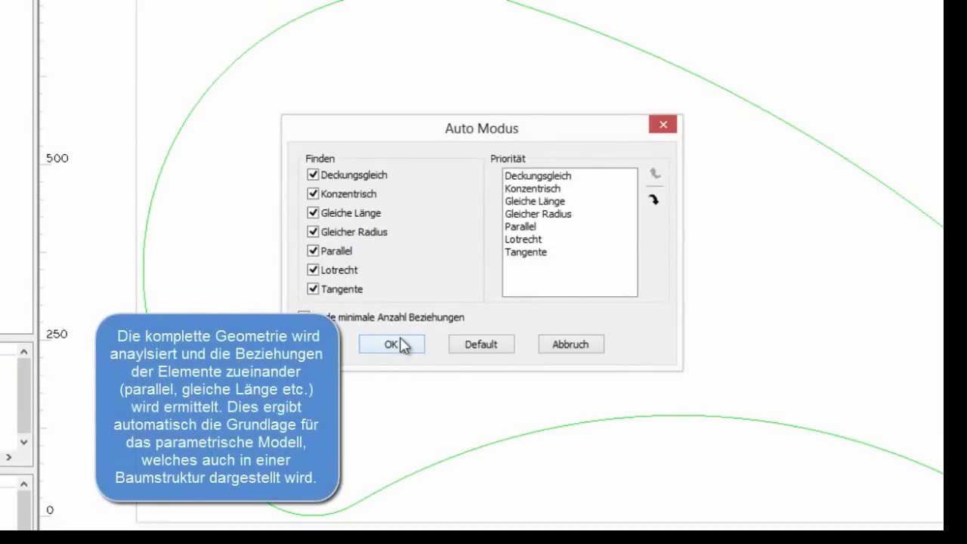
pyautogui.click(401, 345)
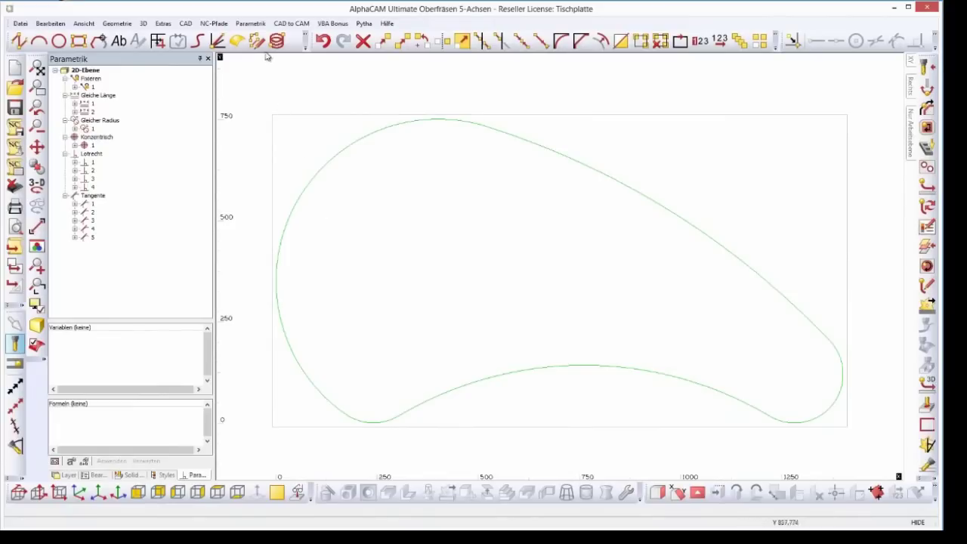
# - Constrain the 400 arc radius with a new variable R1 = 400
pyautogui.click(252, 24)
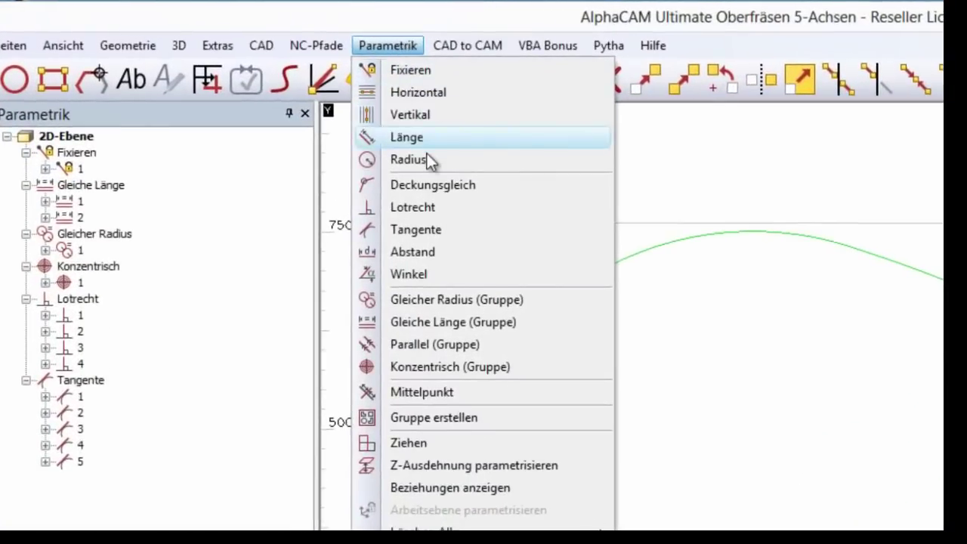
pyautogui.click(429, 161)
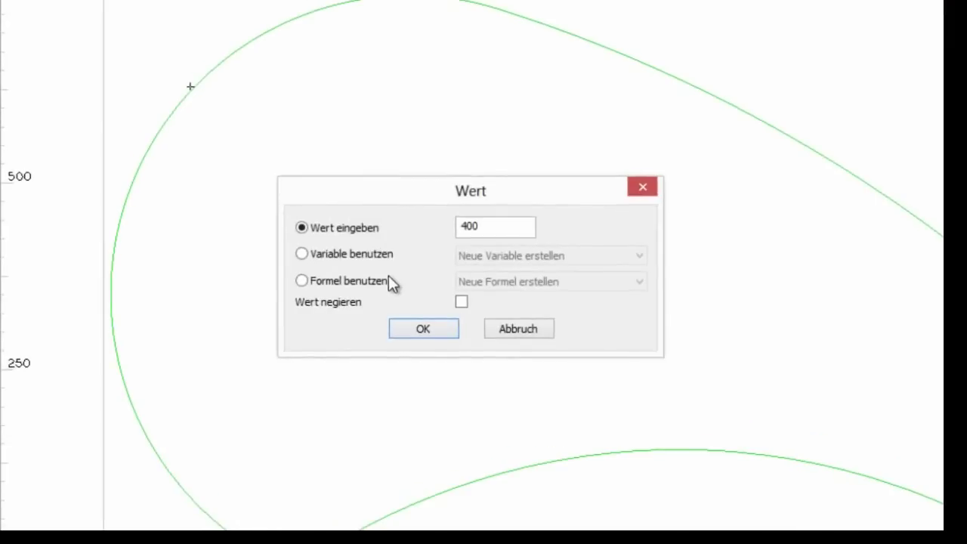
pyautogui.click(377, 253)
pyautogui.click(427, 330)
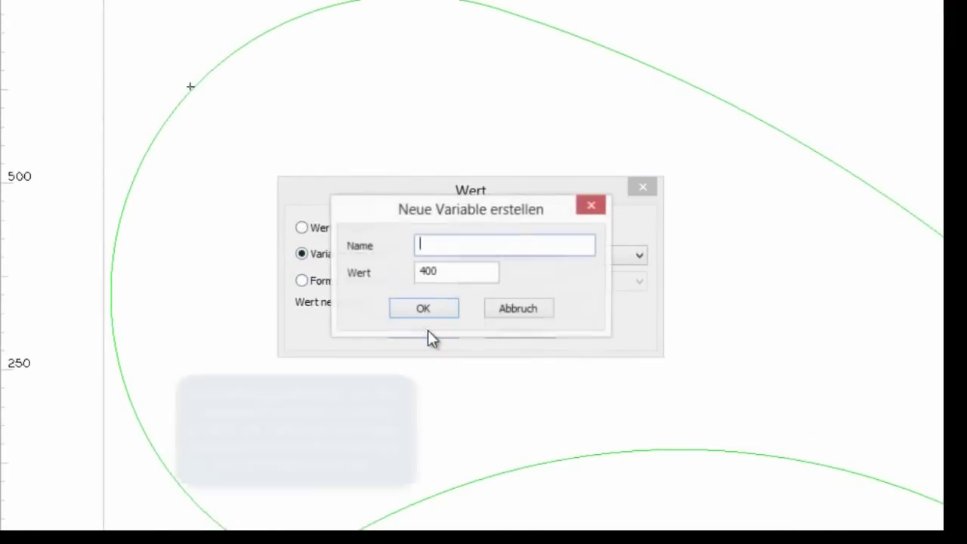
pyautogui.write('R1')
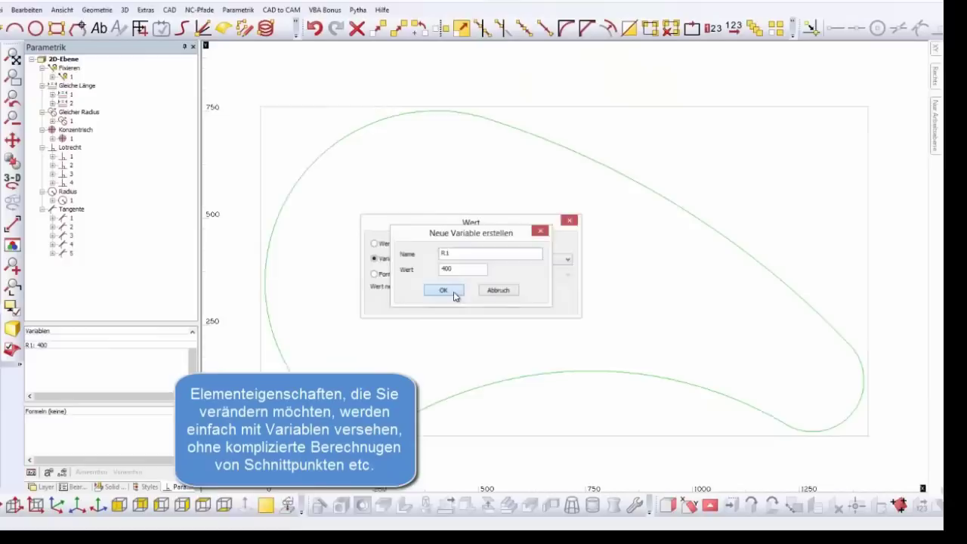
pyautogui.click(444, 291)
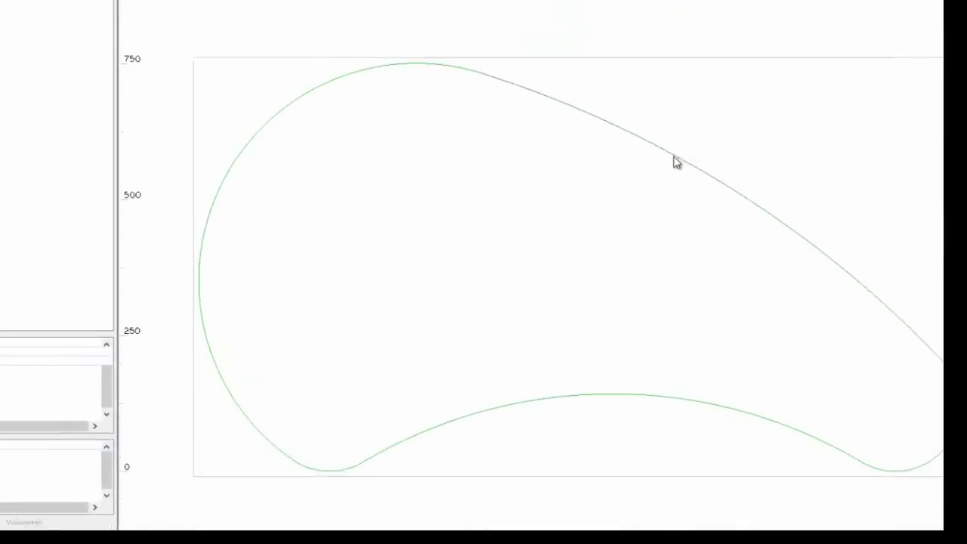
# - Constrain the upper right arc's 2000 radius with a new variable R2 = 2000
pyautogui.click(626, 190)
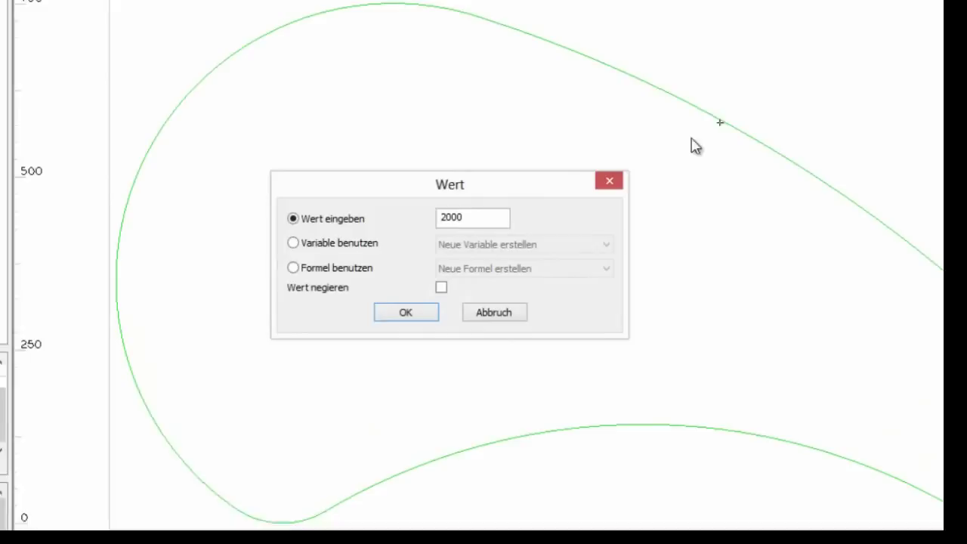
pyautogui.click(321, 243)
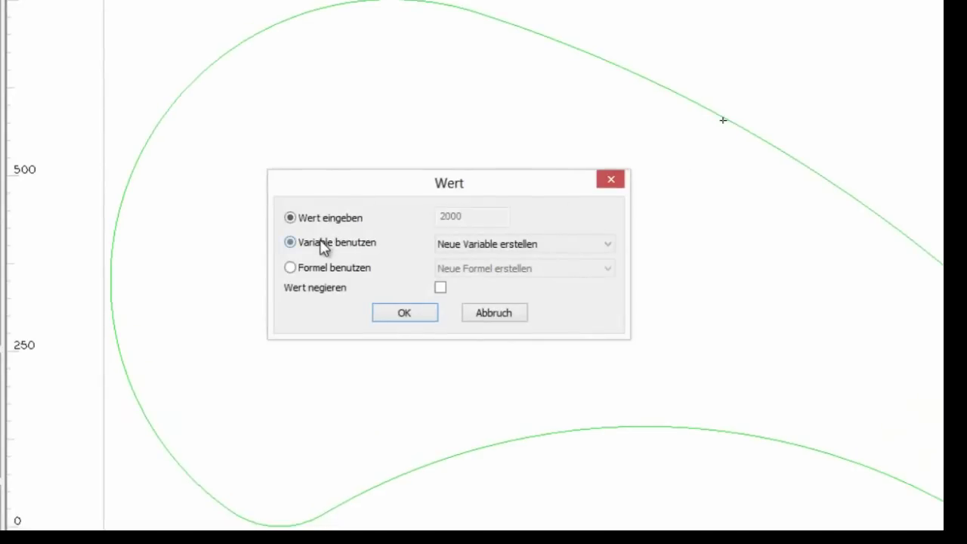
pyautogui.click(404, 313)
pyautogui.write('R')
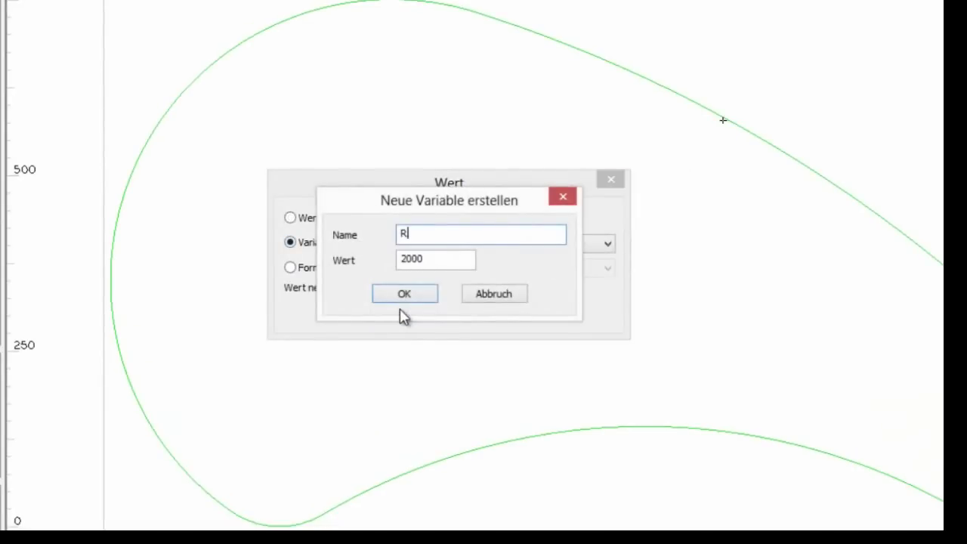
pyautogui.write('2')
pyautogui.click(445, 292)
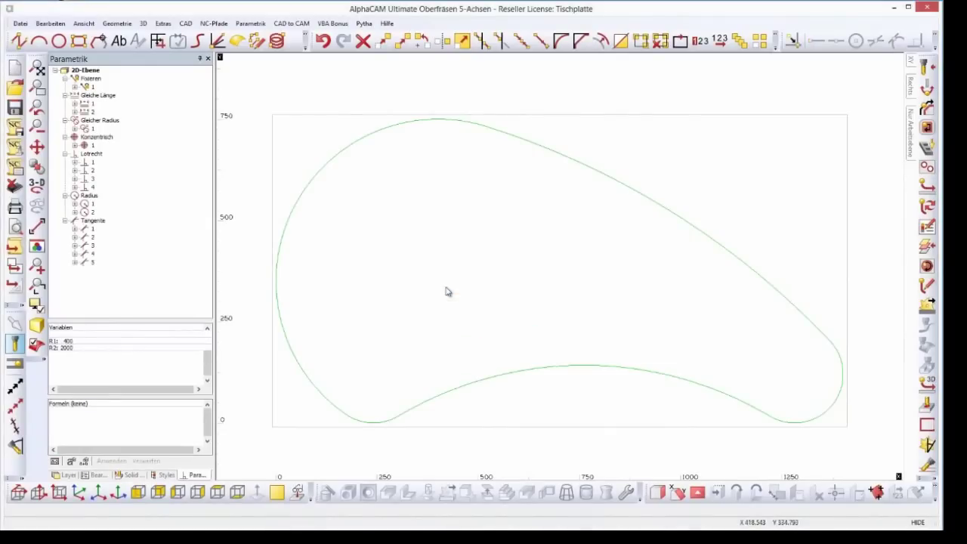
# - Drive the 120 arc radius with a new variable R3 = 120
pyautogui.click(826, 418)
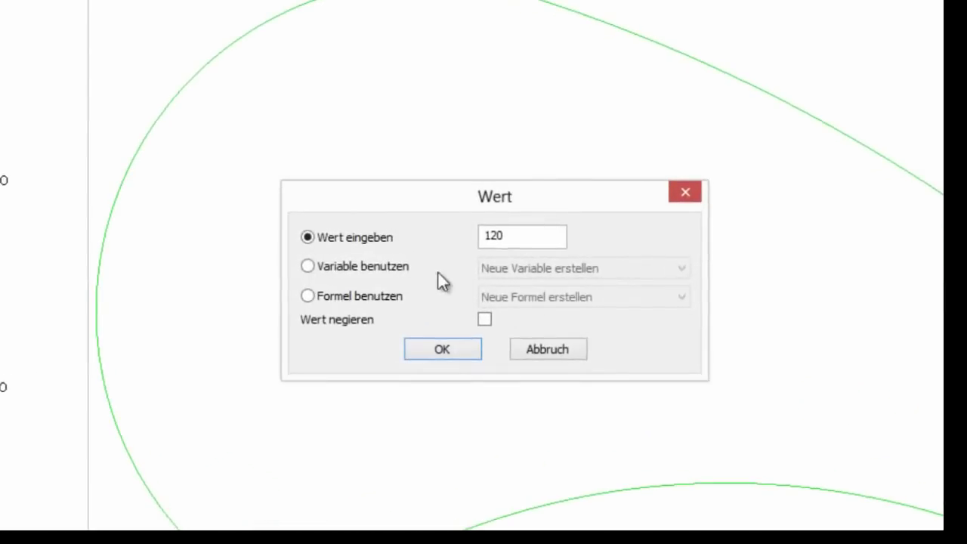
pyautogui.click(397, 269)
pyautogui.click(446, 344)
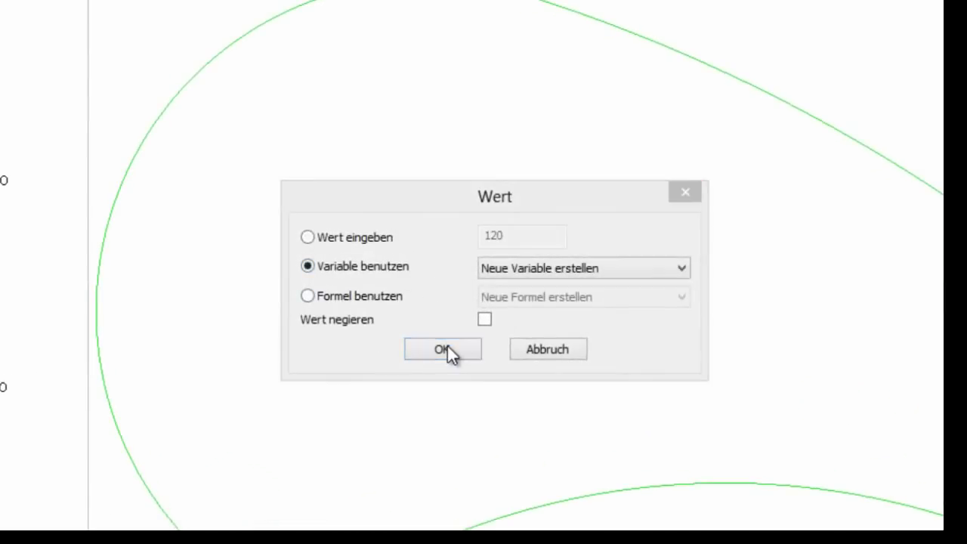
pyautogui.write('R')
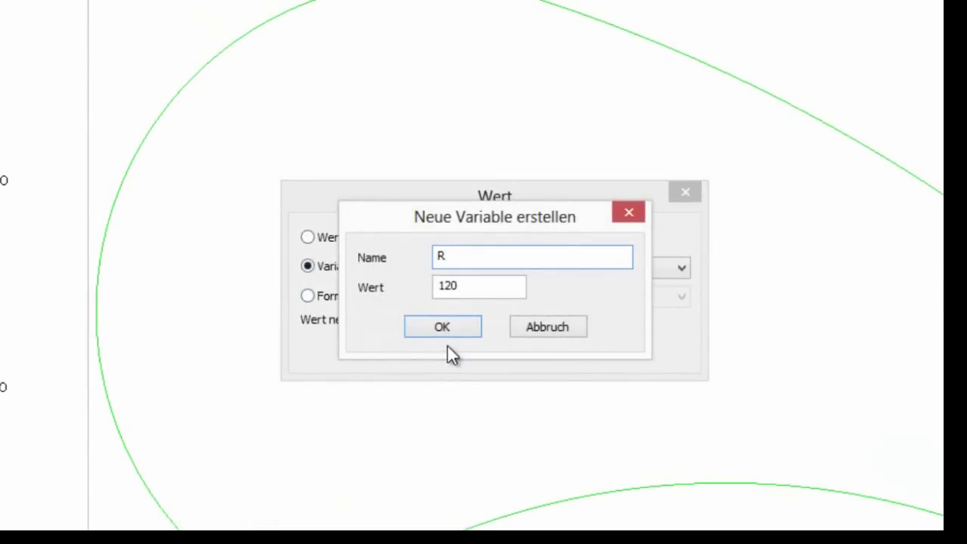
pyautogui.write('3')
pyautogui.click(462, 325)
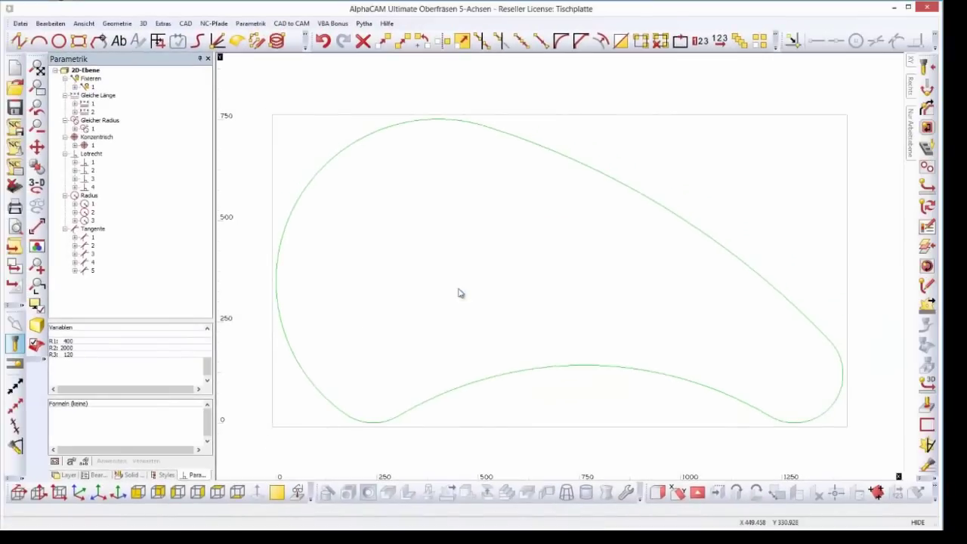
# - Drive the lower curve's 900 radius with a new variable R4 = 900
pyautogui.click(550, 368)
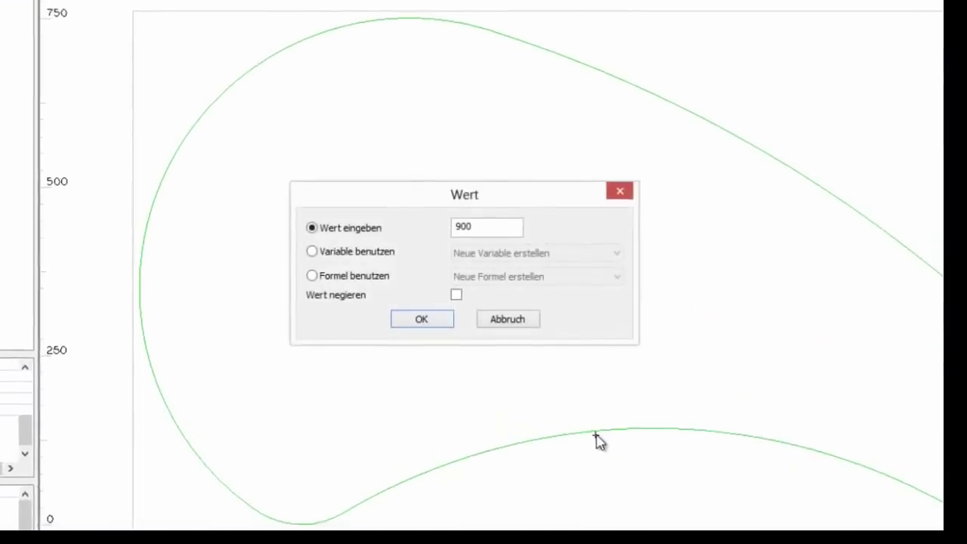
pyautogui.click(341, 252)
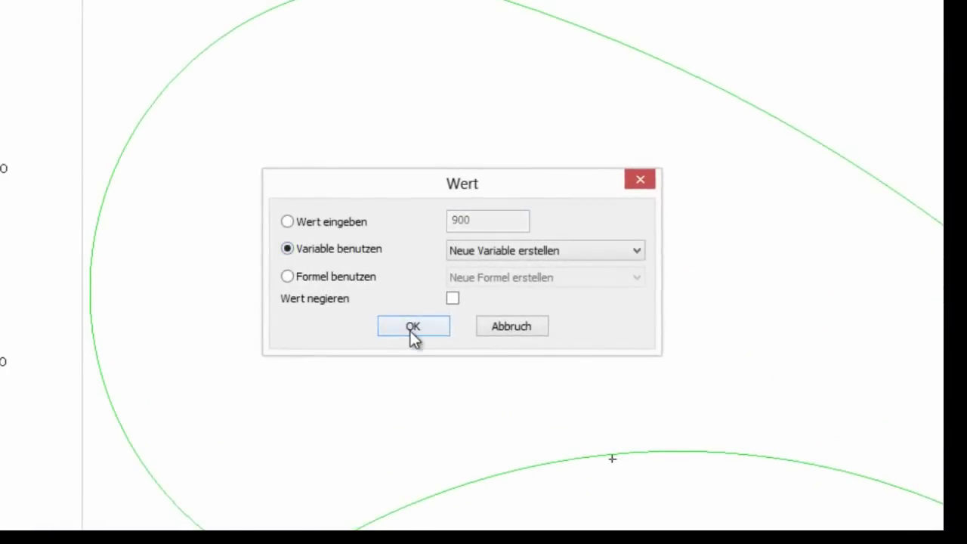
pyautogui.click(411, 330)
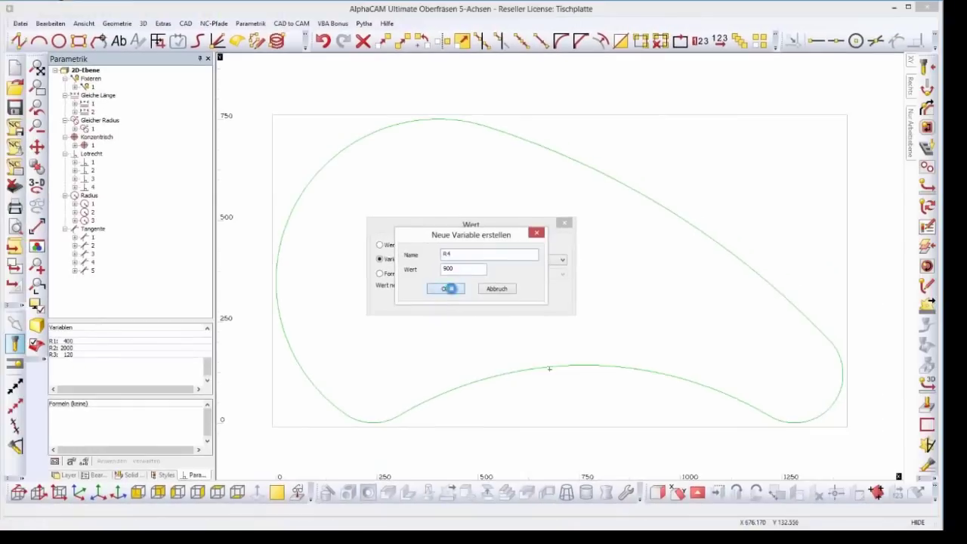
pyautogui.click(413, 305)
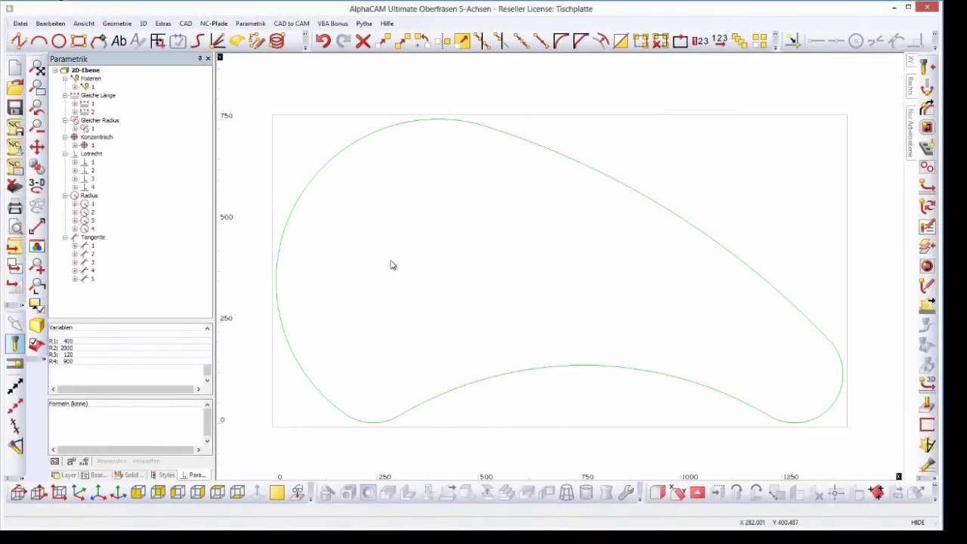
# - Add 10 mm Abstand constraints between the outline and the blank's top and right edges
pyautogui.click(250, 24)
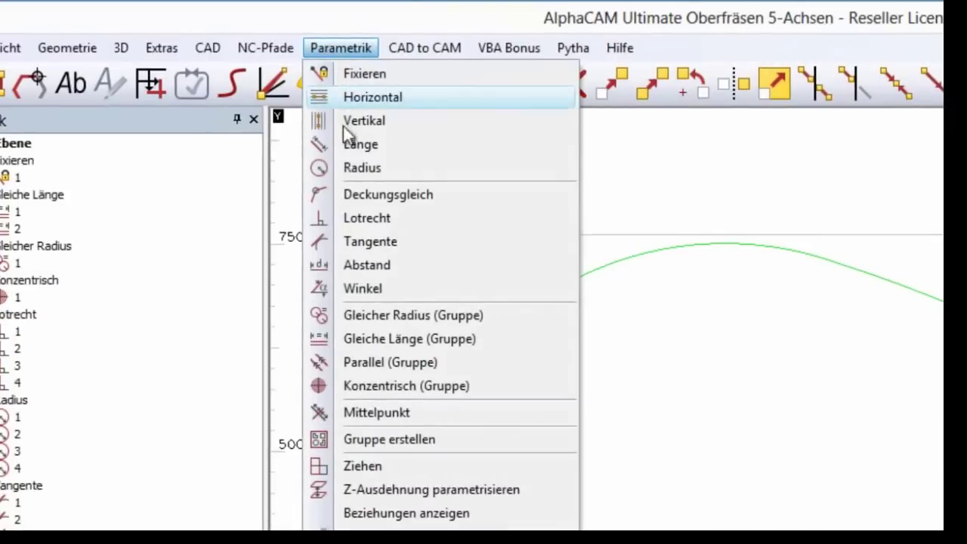
pyautogui.click(362, 266)
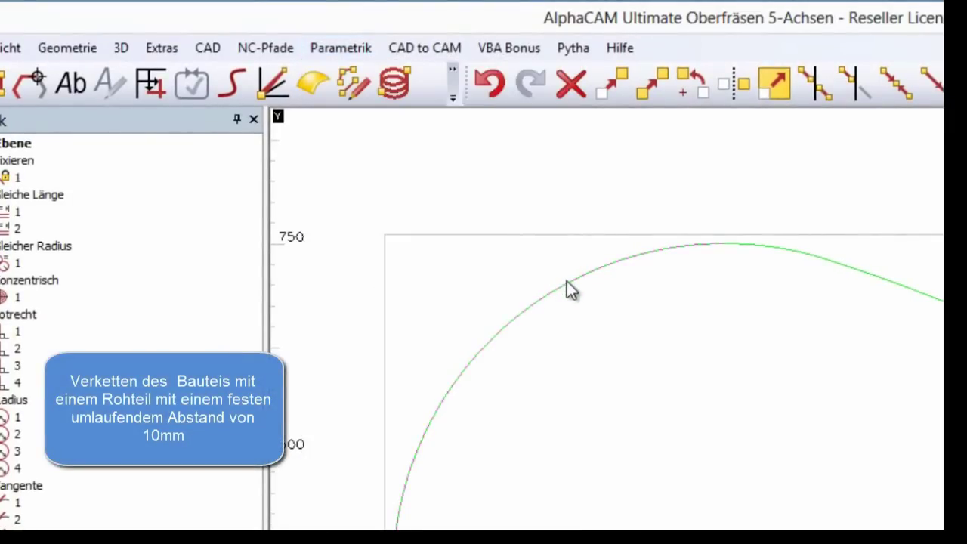
pyautogui.click(577, 236)
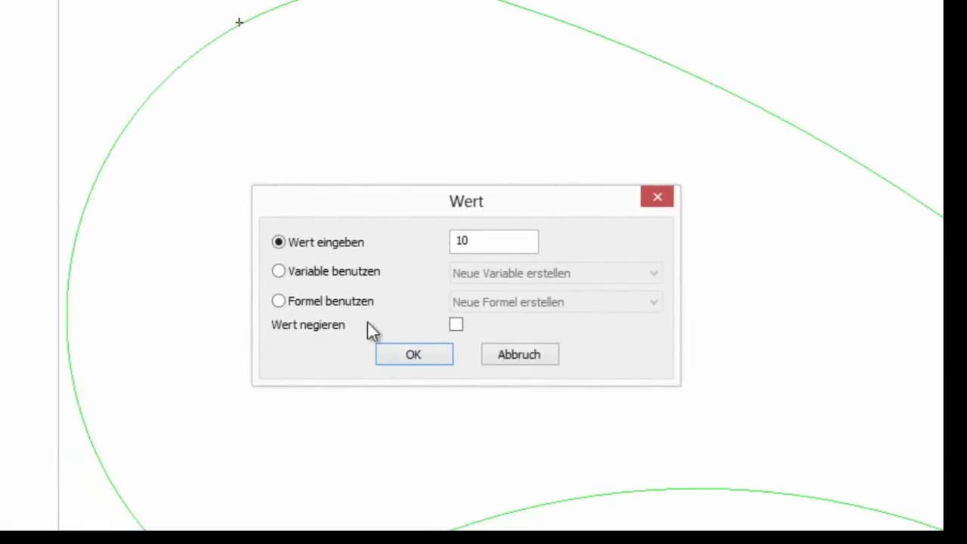
pyautogui.press('Return')
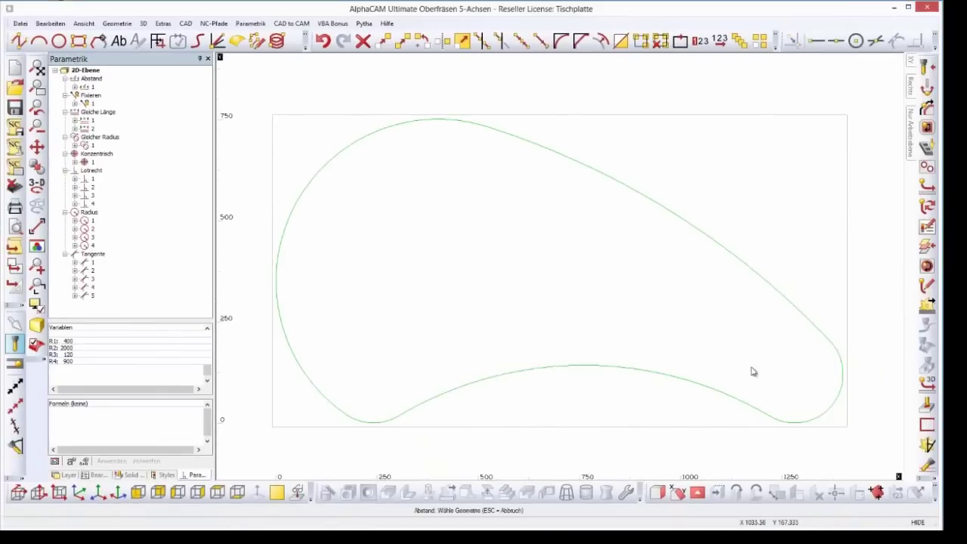
pyautogui.click(843, 391)
pyautogui.click(845, 390)
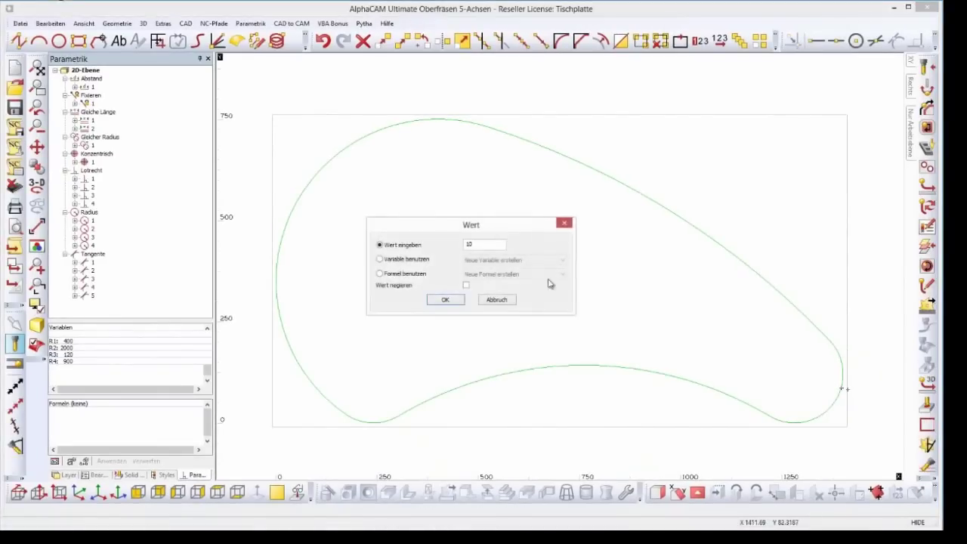
pyautogui.click(449, 298)
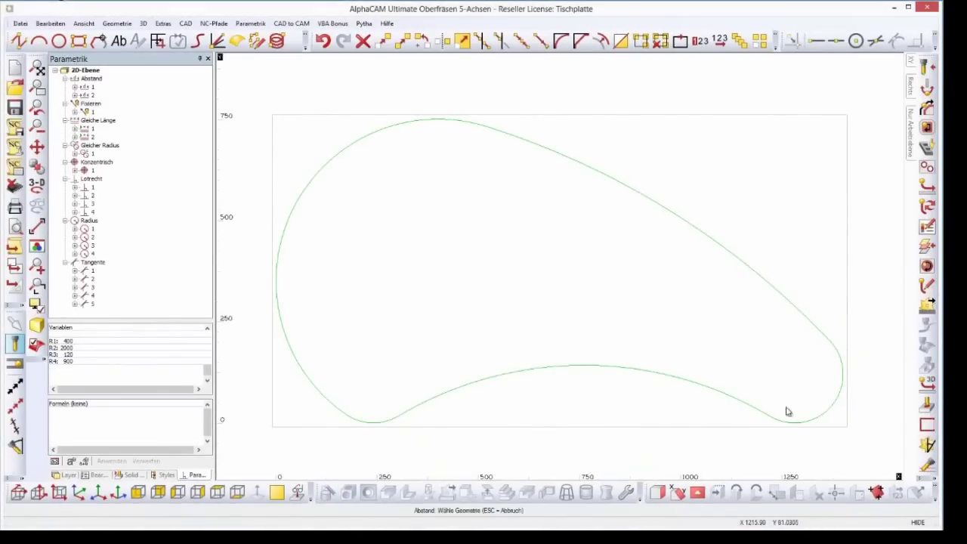
# - Add 10 mm Abstand constraints to the bottom edge under both lobes and the left edge
pyautogui.click(665, 375)
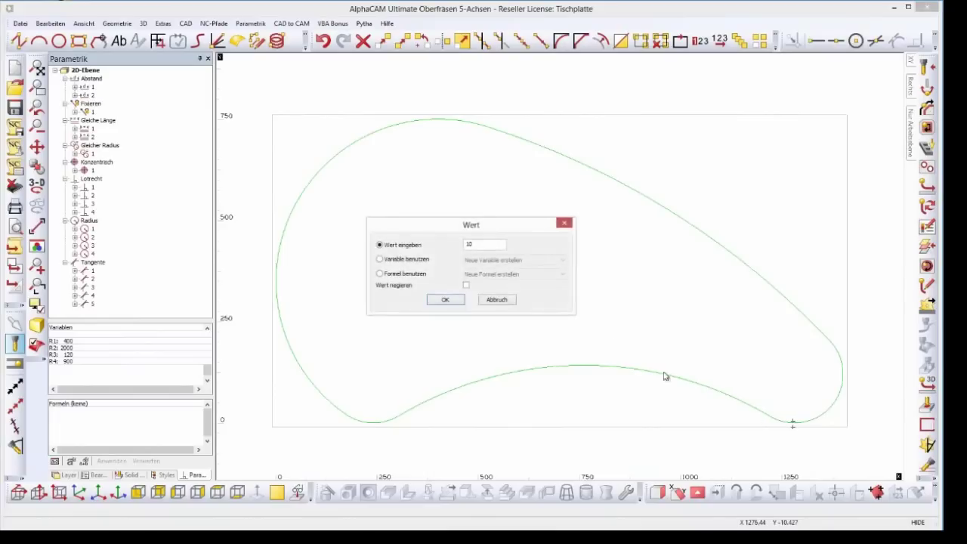
pyautogui.click(461, 299)
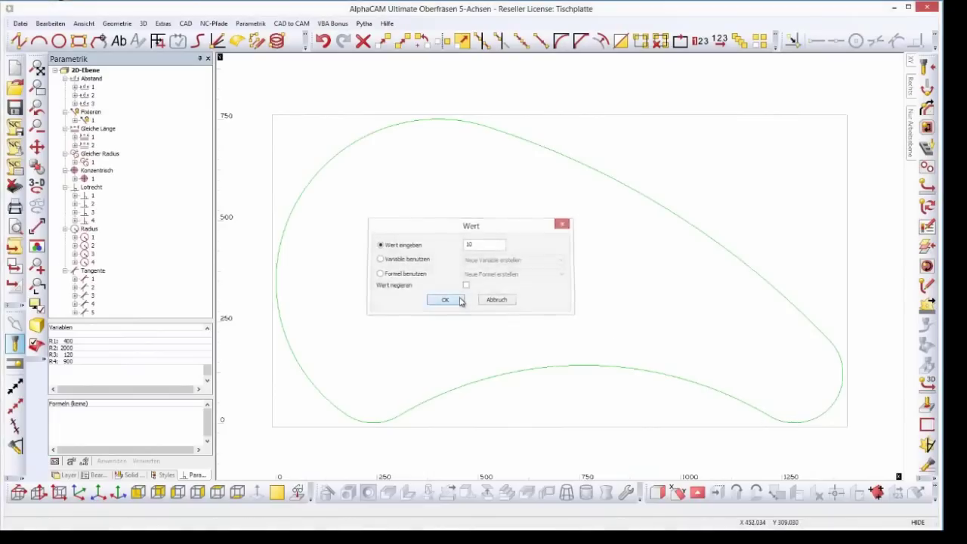
pyautogui.click(381, 423)
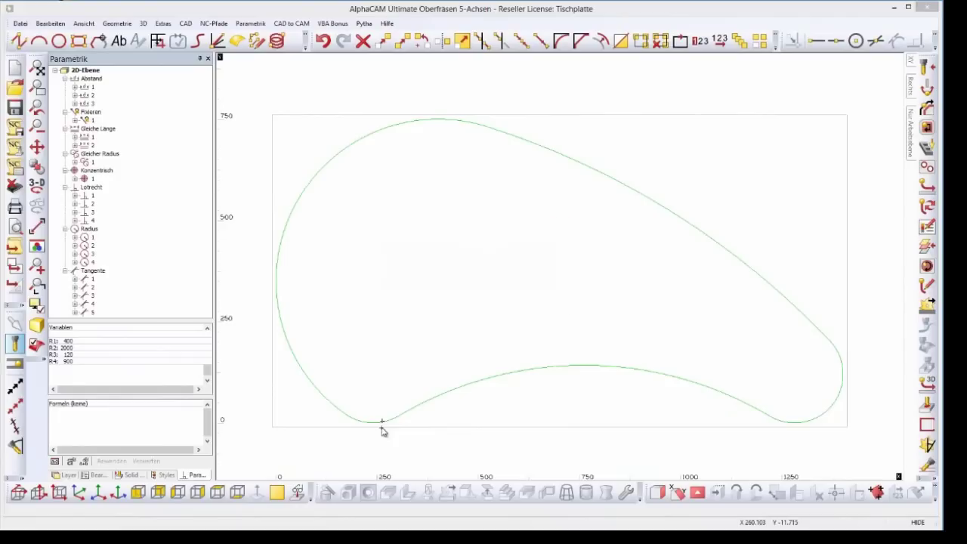
pyautogui.click(459, 304)
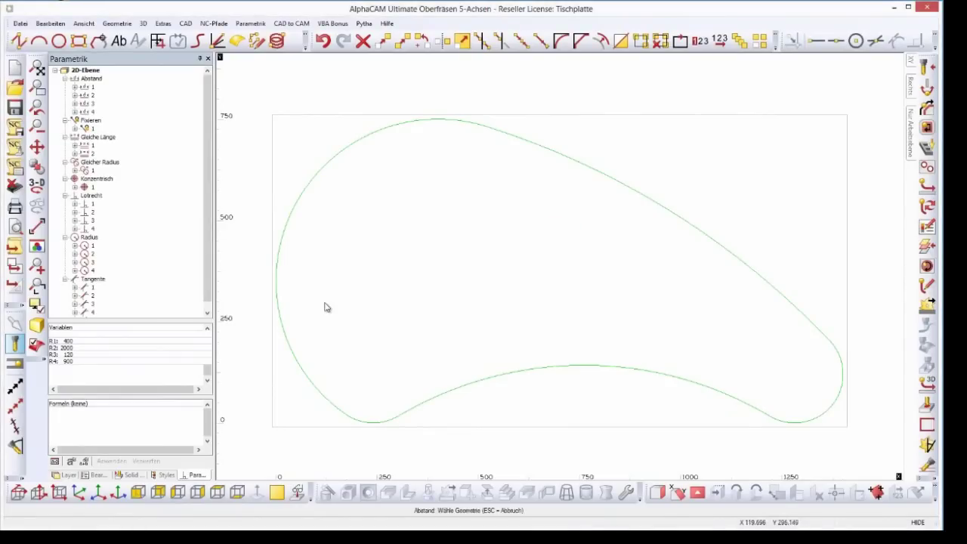
pyautogui.click(273, 279)
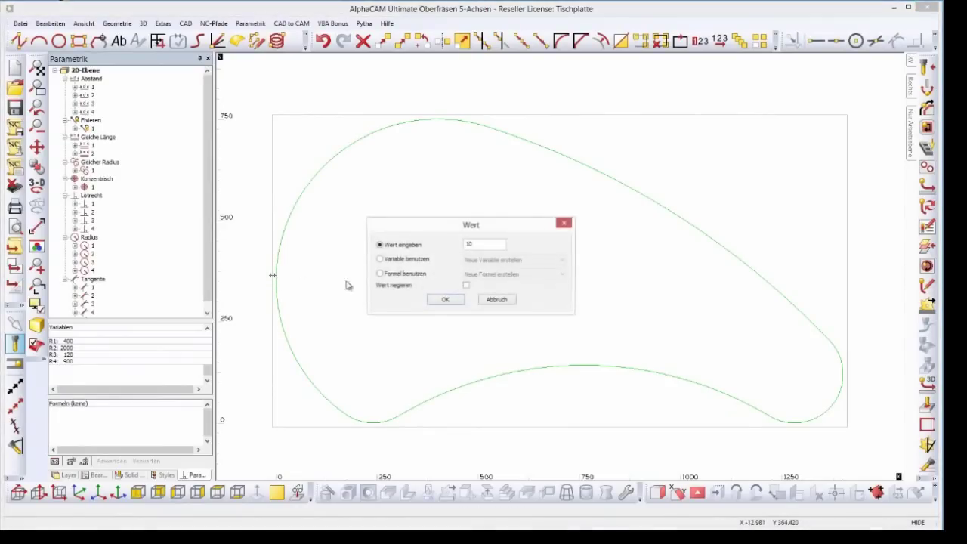
pyautogui.click(445, 300)
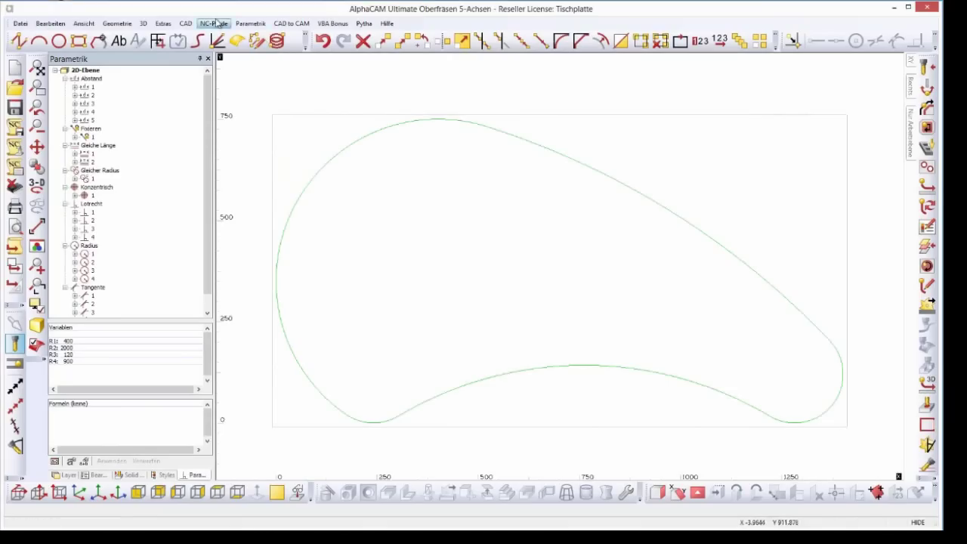
# - Create the variable Länge with value 1400
pyautogui.click(250, 23)
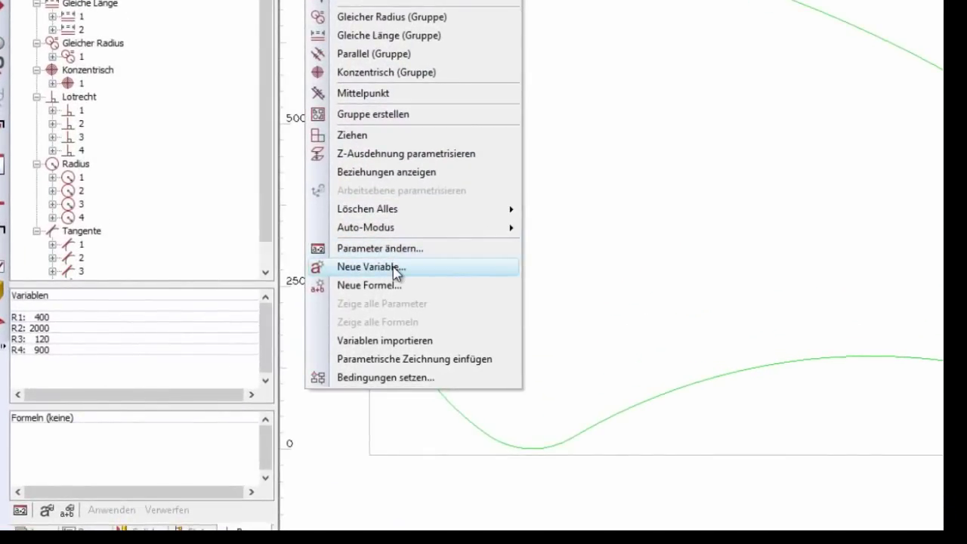
pyautogui.click(393, 268)
pyautogui.write('Länge')
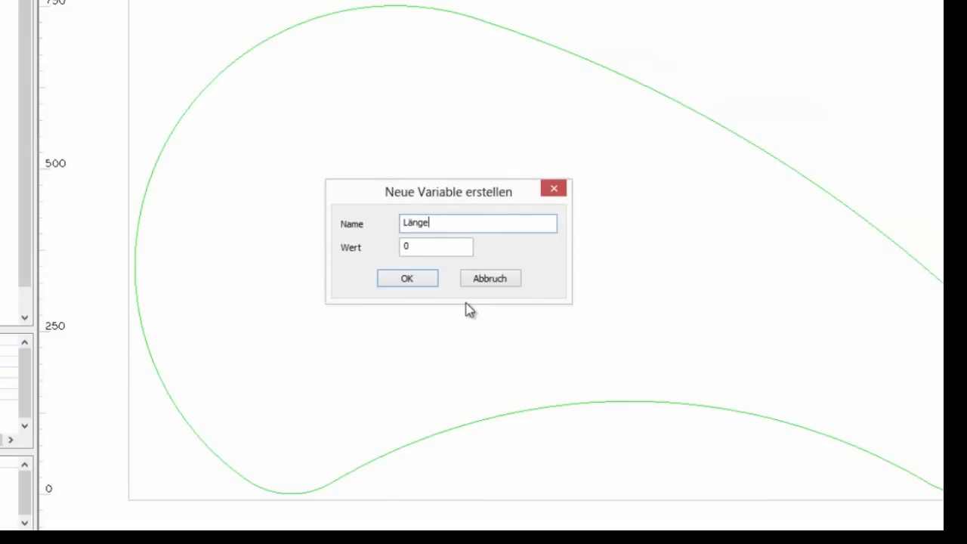
pyautogui.doubleClick(434, 247)
pyautogui.write('1400')
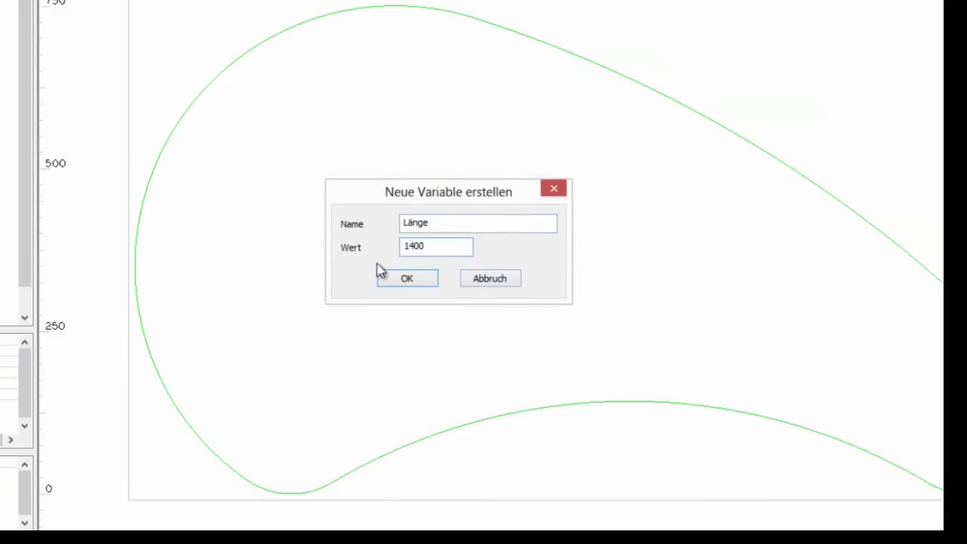
pyautogui.click(426, 276)
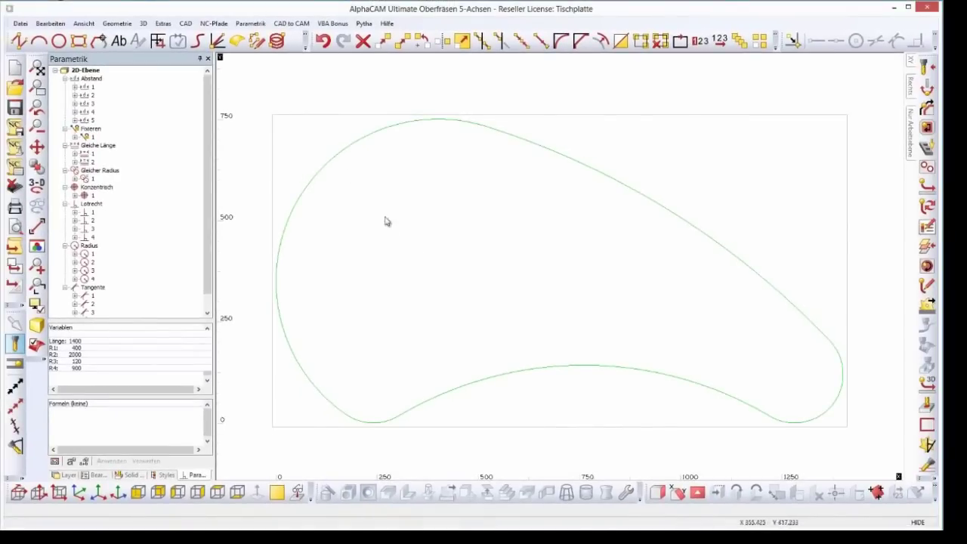
# - Create the variable Breite with value 750
pyautogui.click(257, 41)
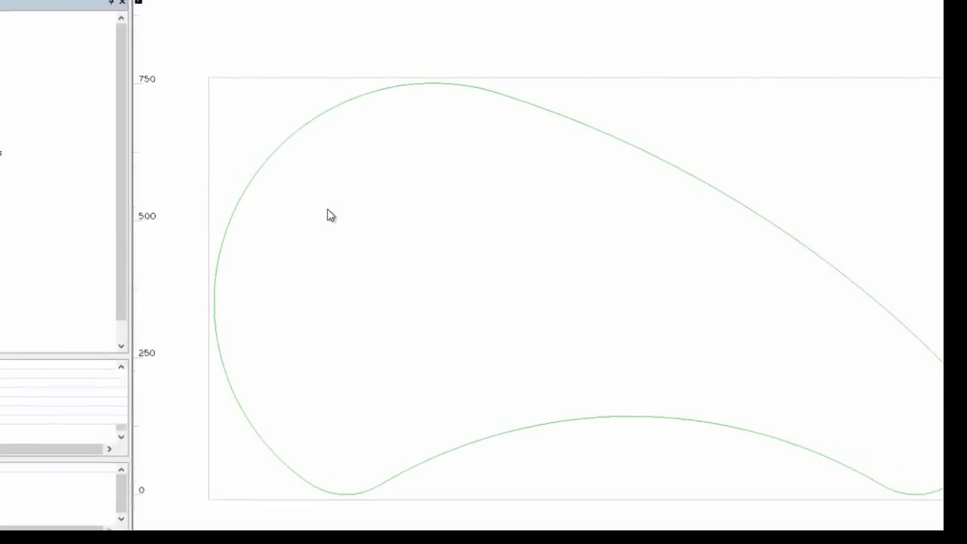
pyautogui.click(330, 215)
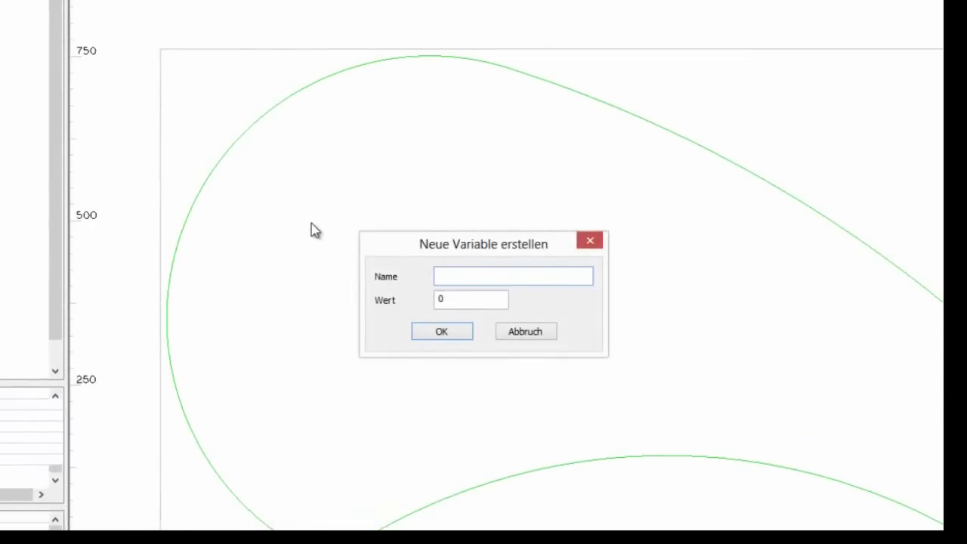
pyautogui.write('Breite')
pyautogui.doubleClick(436, 300)
pyautogui.write('750')
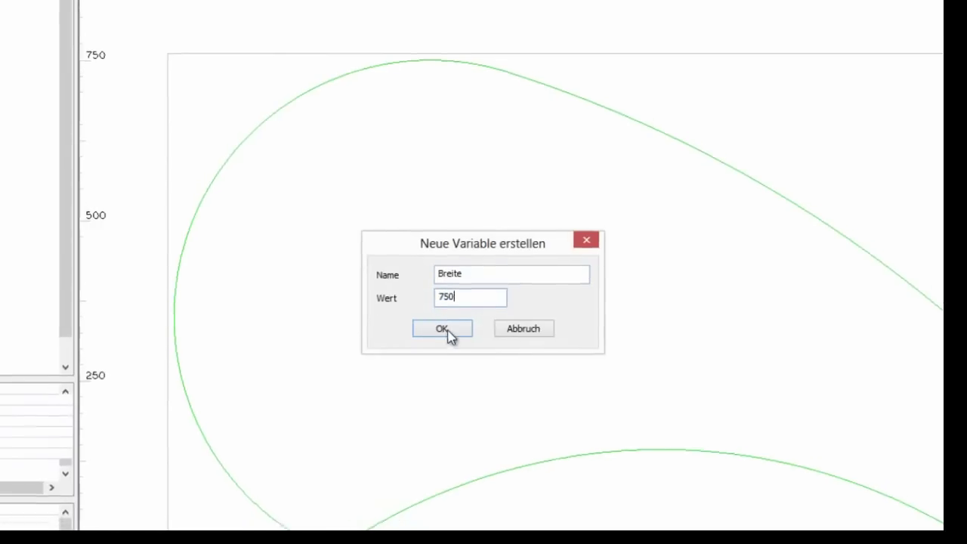
pyautogui.click(442, 331)
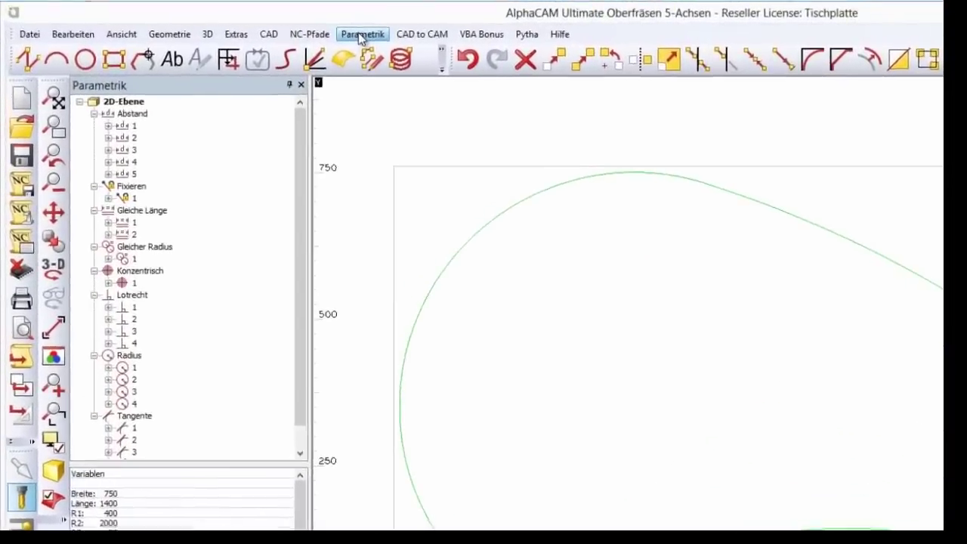
# - Add a length constraint on the blank's long edge, driven by a new formula
pyautogui.click(361, 36)
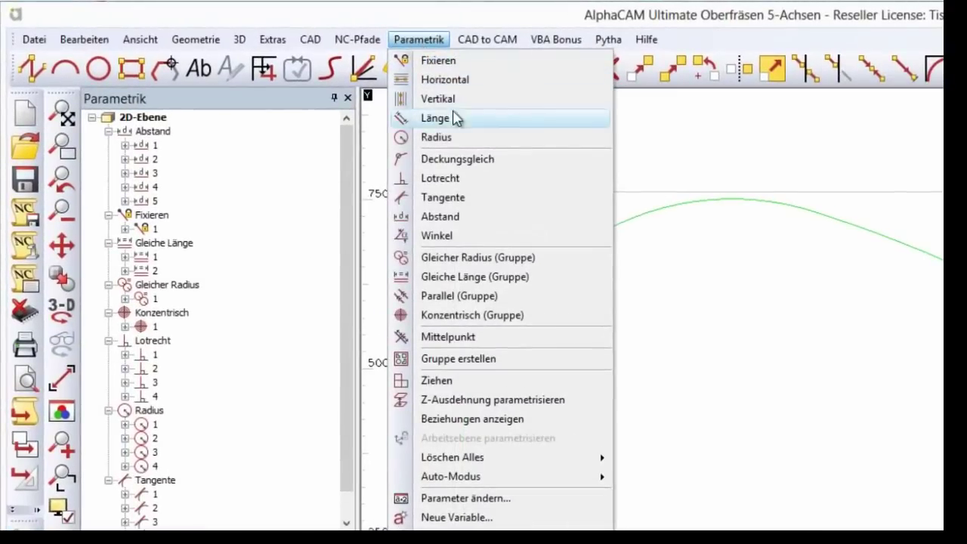
pyautogui.click(408, 111)
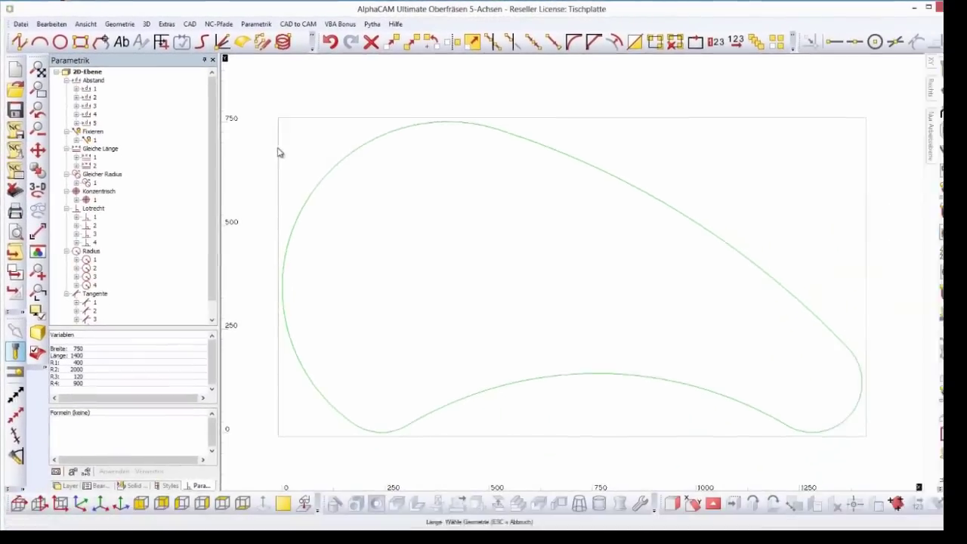
pyautogui.click(285, 427)
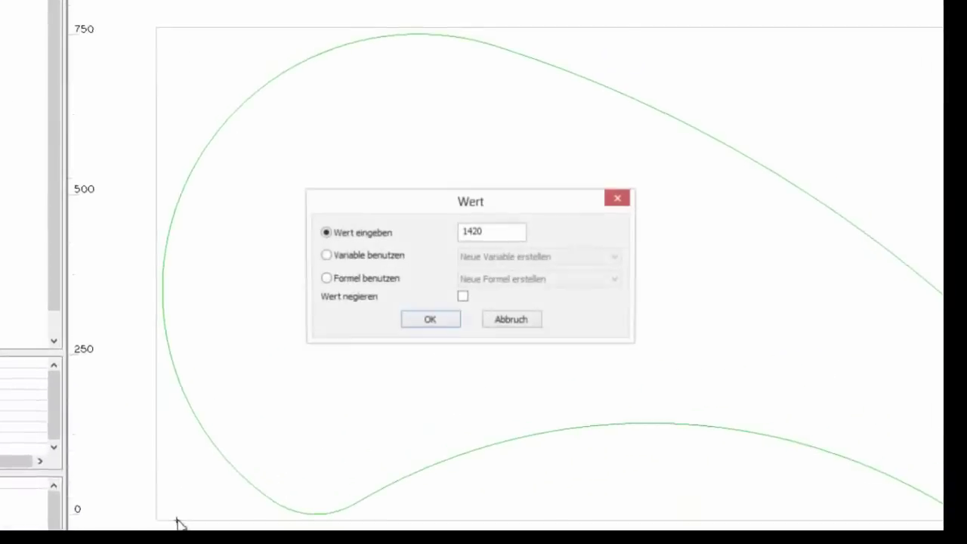
pyautogui.click(348, 285)
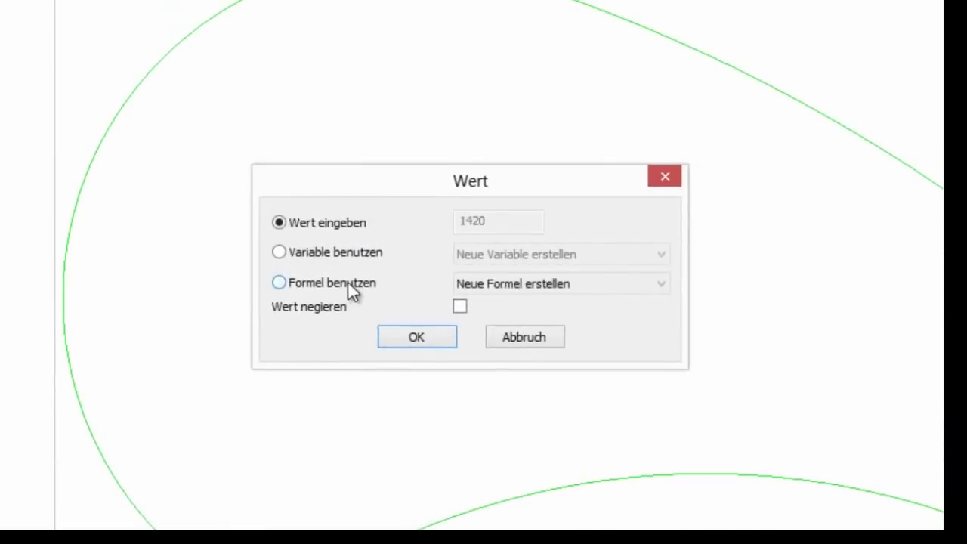
pyautogui.click(426, 341)
pyautogui.write('Länge_Rohteil')
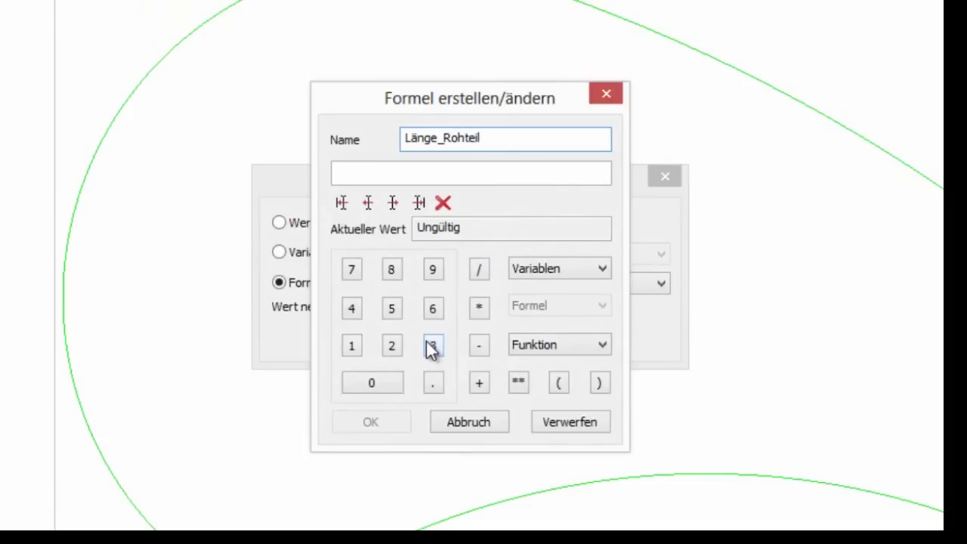
# - Enter the formula Länge_Rohteil = 'Länge' + 2 * 10 (1420) and confirm it
pyautogui.click(557, 164)
pyautogui.click(553, 268)
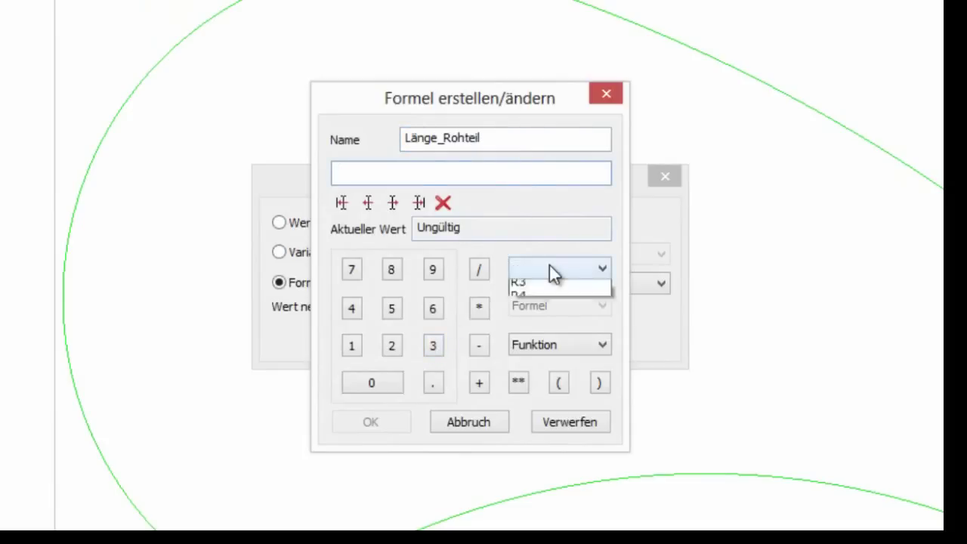
pyautogui.click(557, 303)
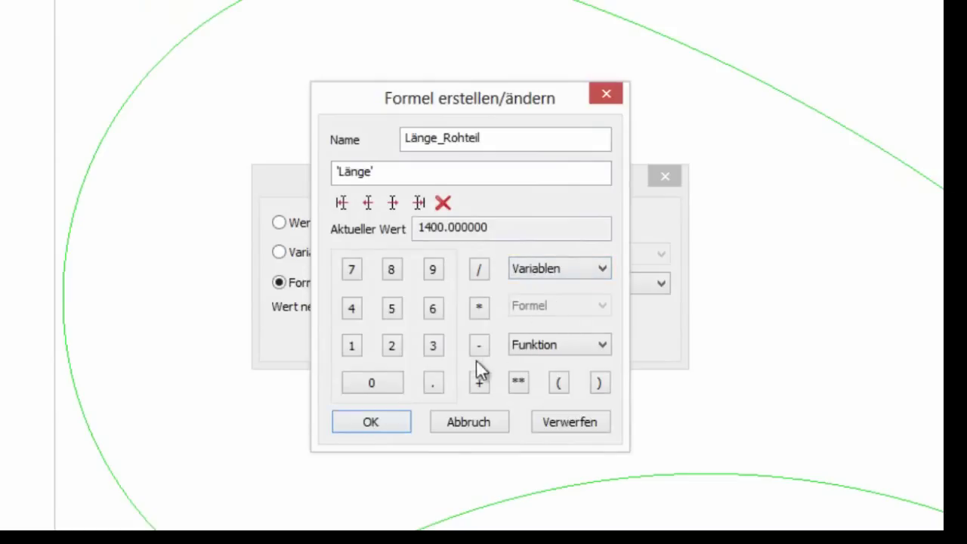
pyautogui.click(479, 382)
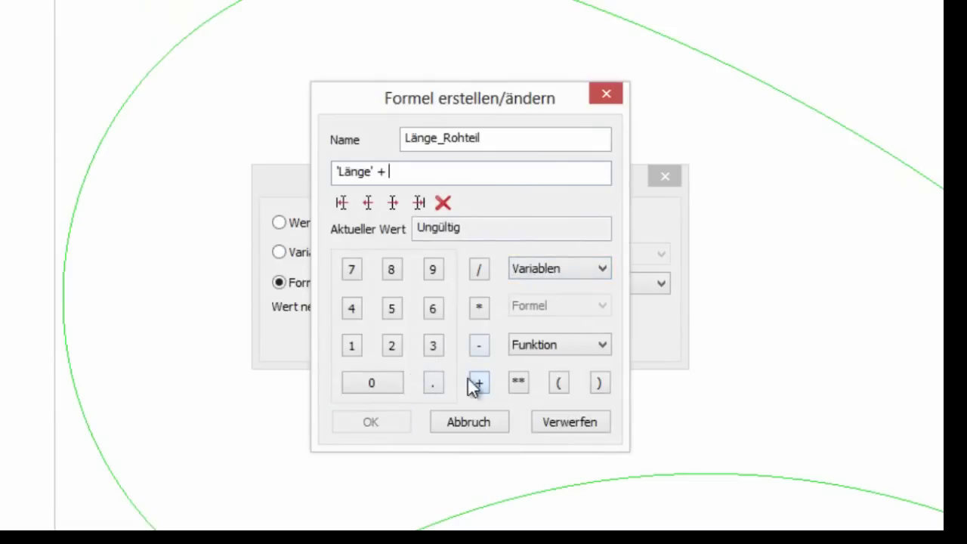
pyautogui.click(392, 345)
pyautogui.click(478, 307)
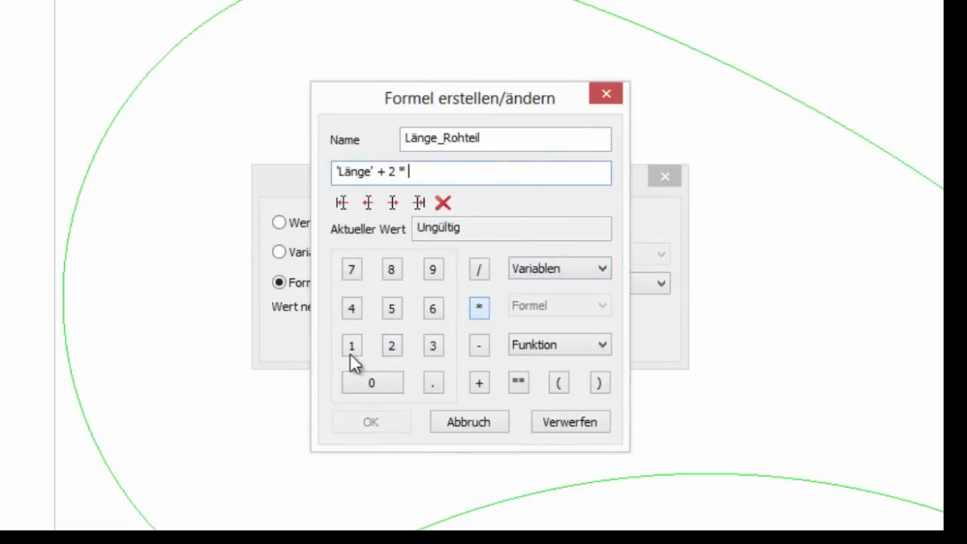
pyautogui.click(351, 346)
pyautogui.click(363, 382)
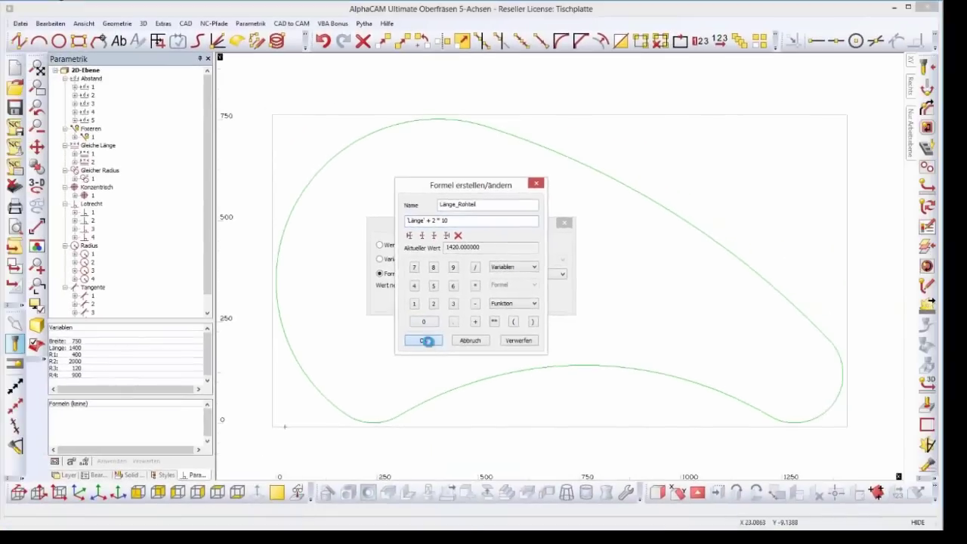
pyautogui.click(424, 344)
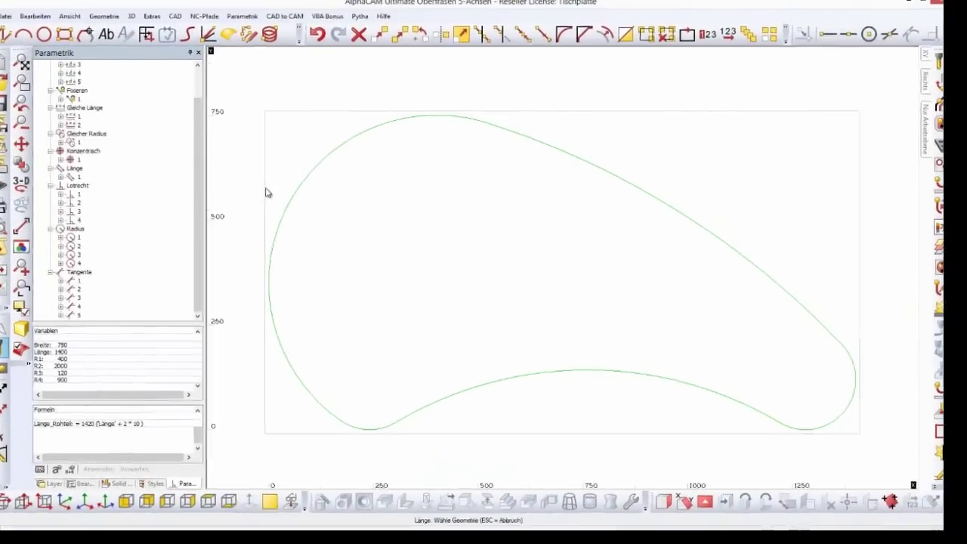
# - Set the blank width to come from a new formula named Breite_Rohteil
pyautogui.click(273, 193)
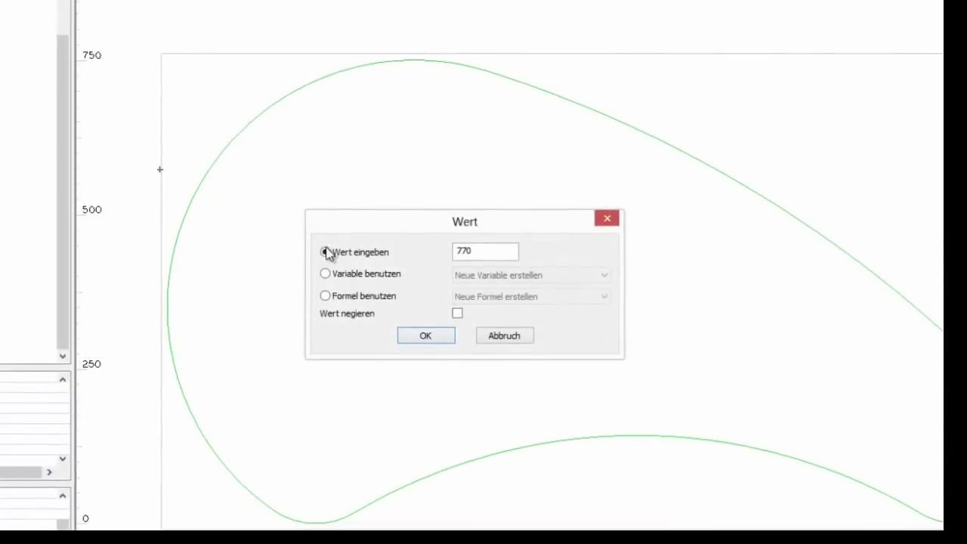
pyautogui.click(338, 296)
pyautogui.click(427, 336)
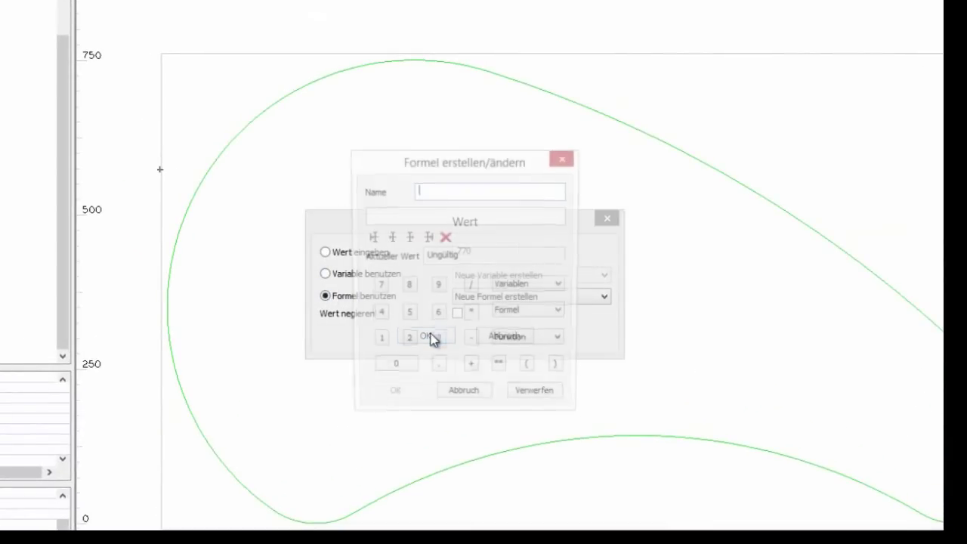
pyautogui.write('B')
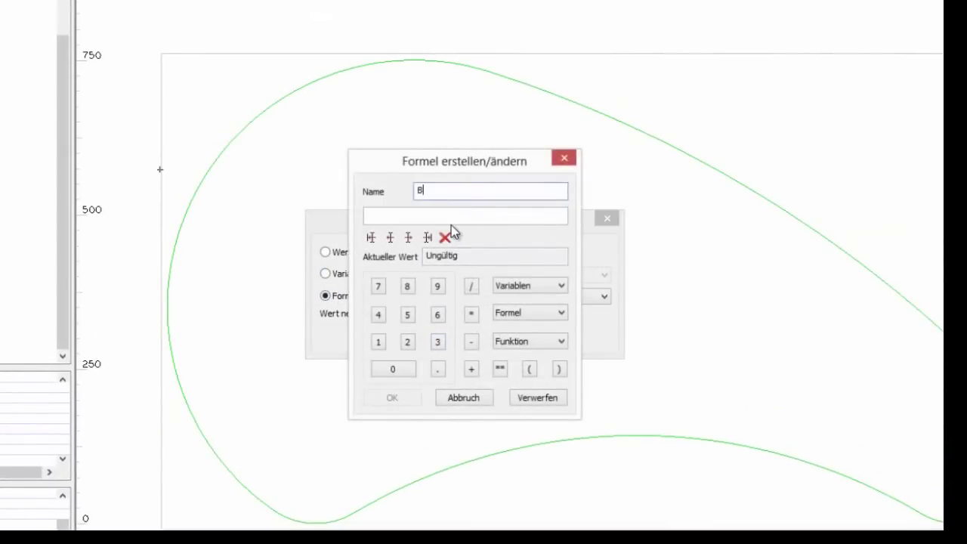
pyautogui.write('reite')
pyautogui.write('_R')
pyautogui.write('ohteil')
# - Define Breite_Rohteil as 'Breite' + 2 * 10, giving 770, and confirm it
pyautogui.click(456, 214)
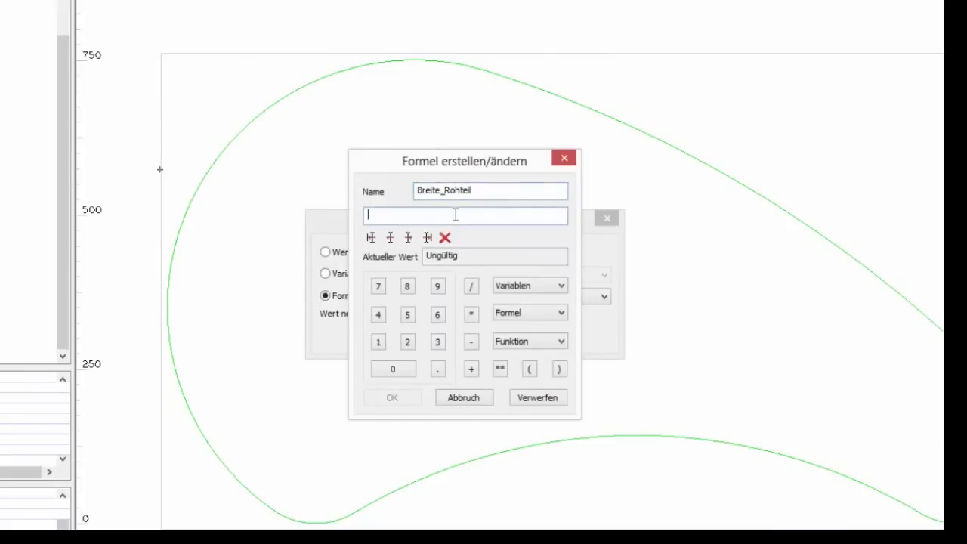
pyautogui.click(506, 286)
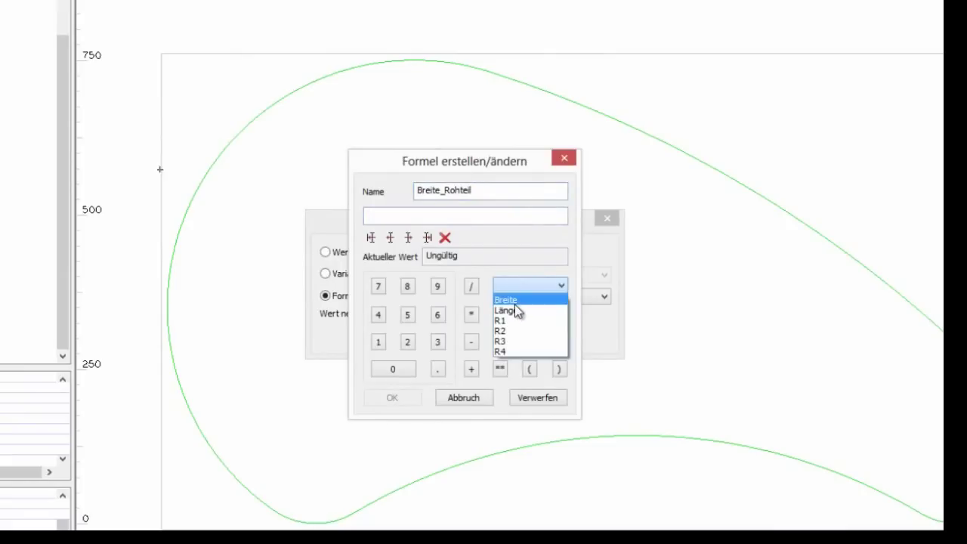
pyautogui.click(514, 303)
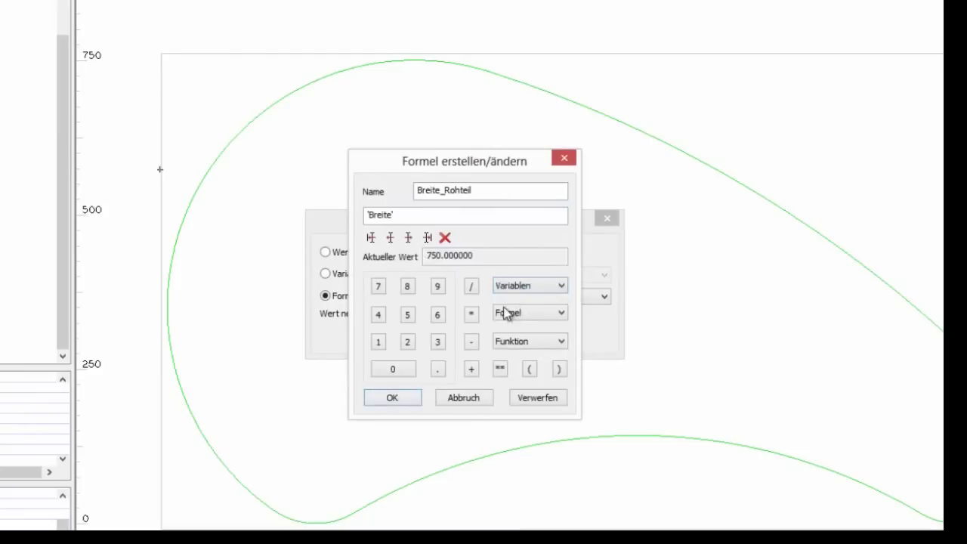
pyautogui.click(470, 369)
pyautogui.click(407, 342)
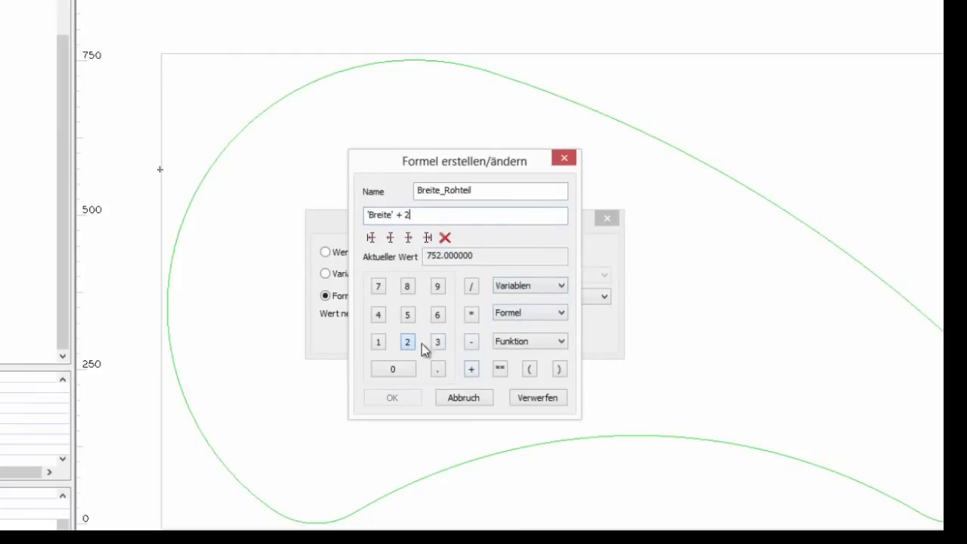
pyautogui.click(470, 315)
pyautogui.click(381, 343)
pyautogui.click(390, 367)
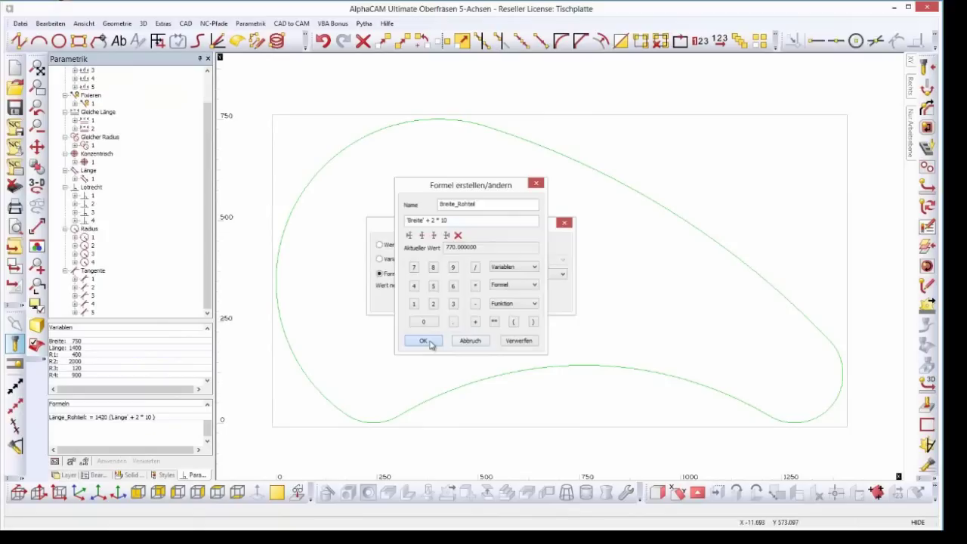
pyautogui.click(391, 398)
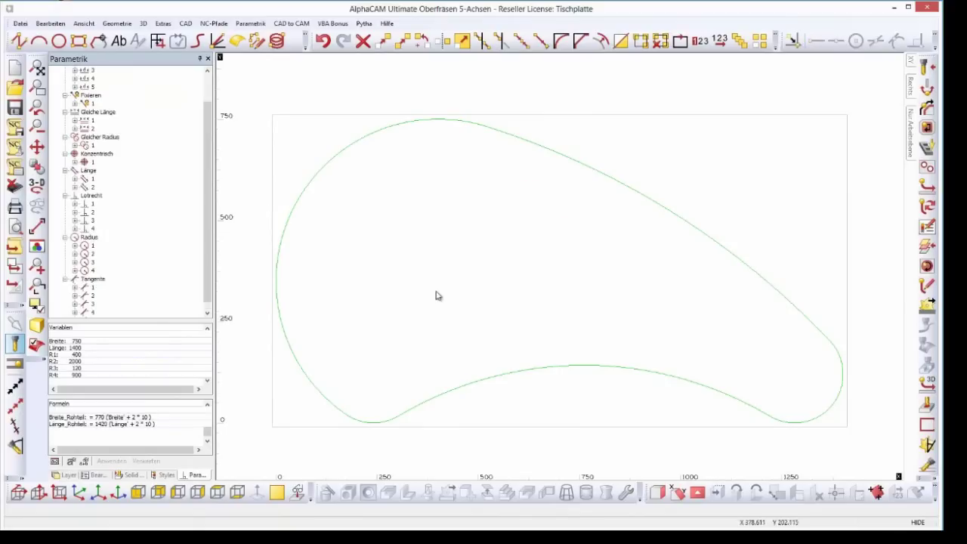
# - Change the Länge variable to 1500
pyautogui.click(161, 344)
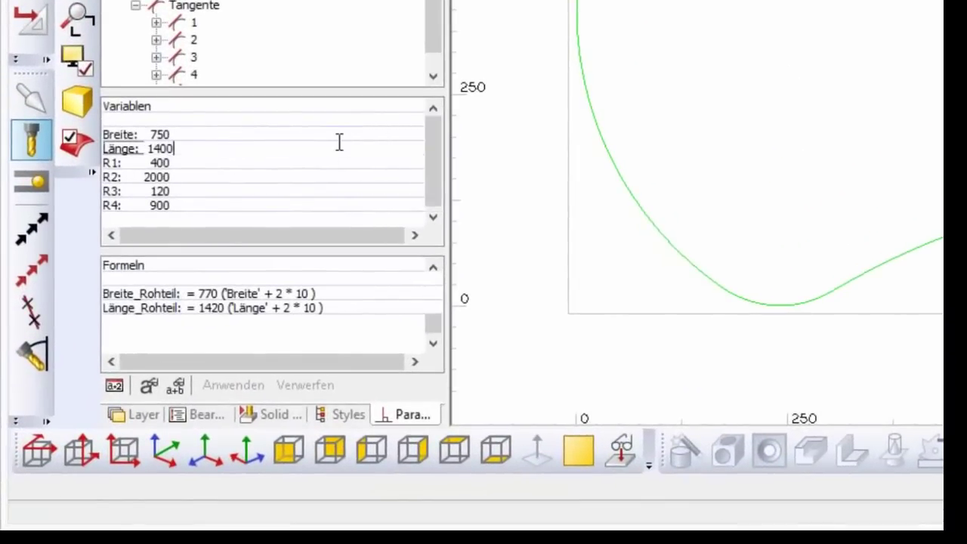
pyautogui.press('Return')
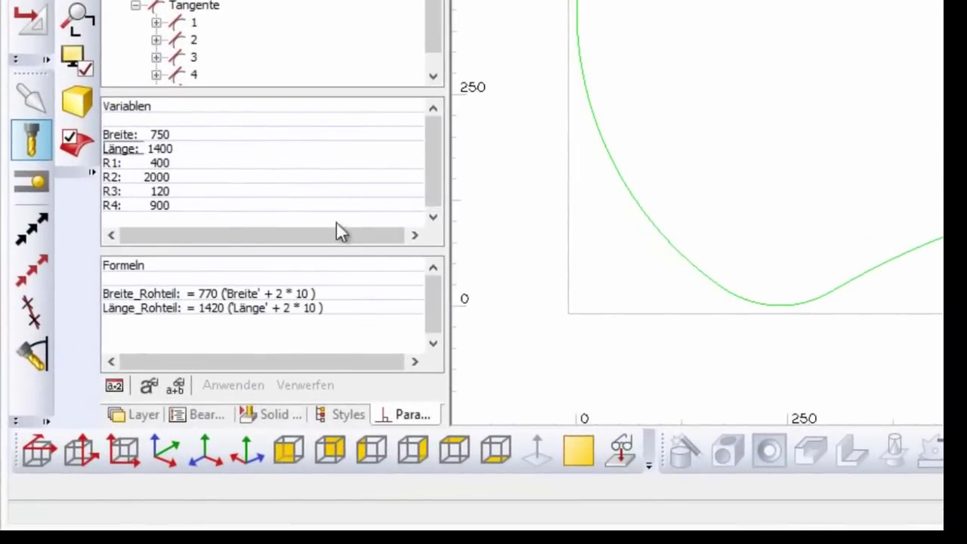
pyautogui.doubleClick(339, 155)
pyautogui.write('1500')
pyautogui.click(212, 192)
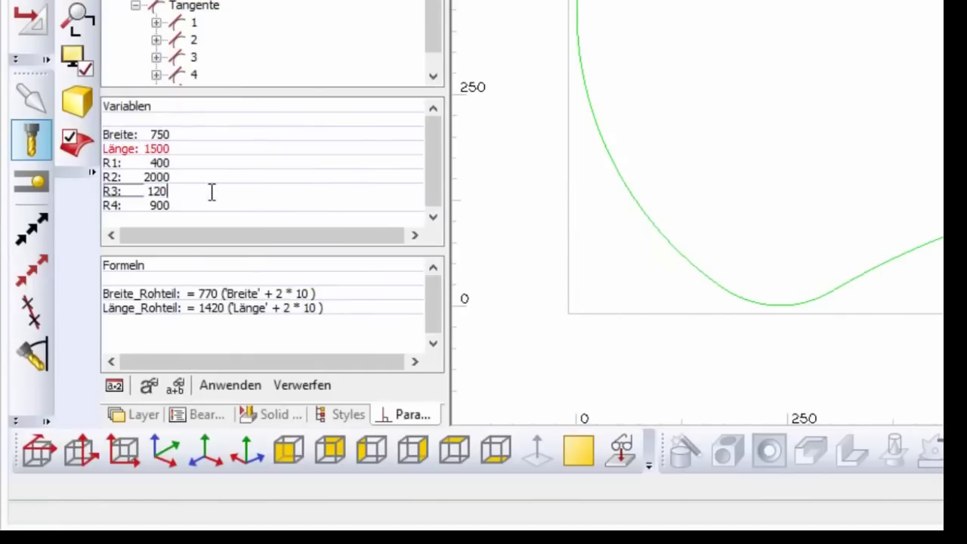
# - Set R3 to 200 and apply, regenerating the outline so Länge_Rohteil reads 1520
pyautogui.doubleClick(212, 192)
pyautogui.write('20')
pyautogui.write('0')
pyautogui.press('Return')
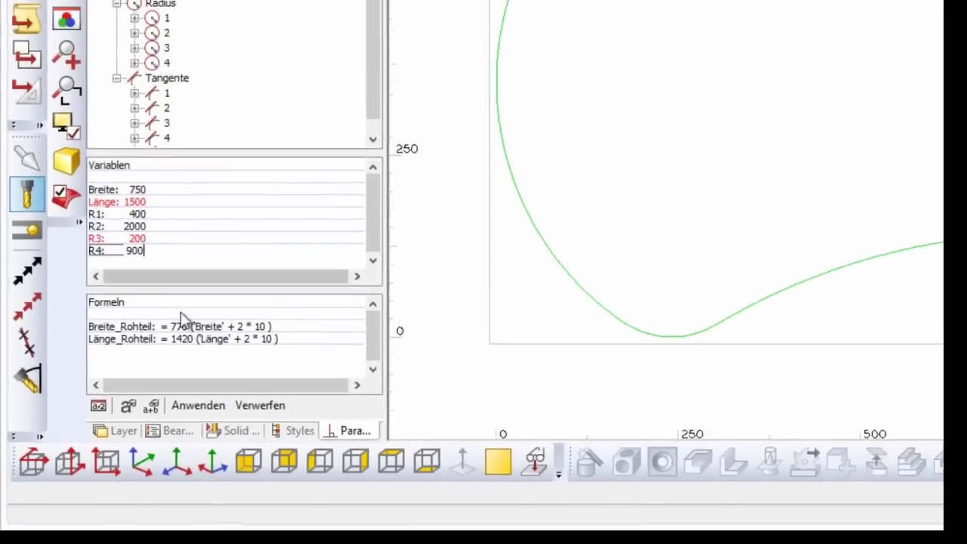
pyautogui.click(112, 460)
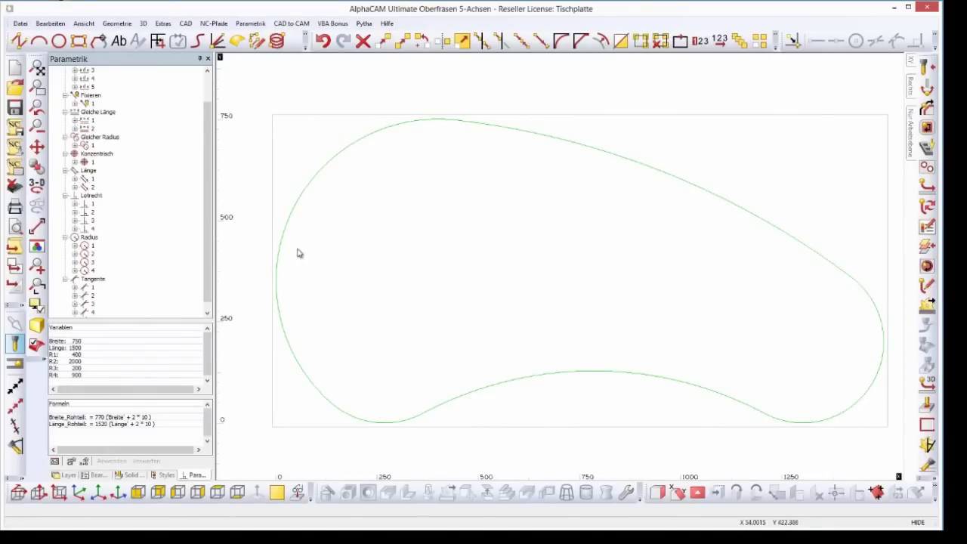
# - In Bearbeitungen, expand Op 1 and Op 2 and make both toolpaths visible
pyautogui.click(105, 477)
pyautogui.click(55, 96)
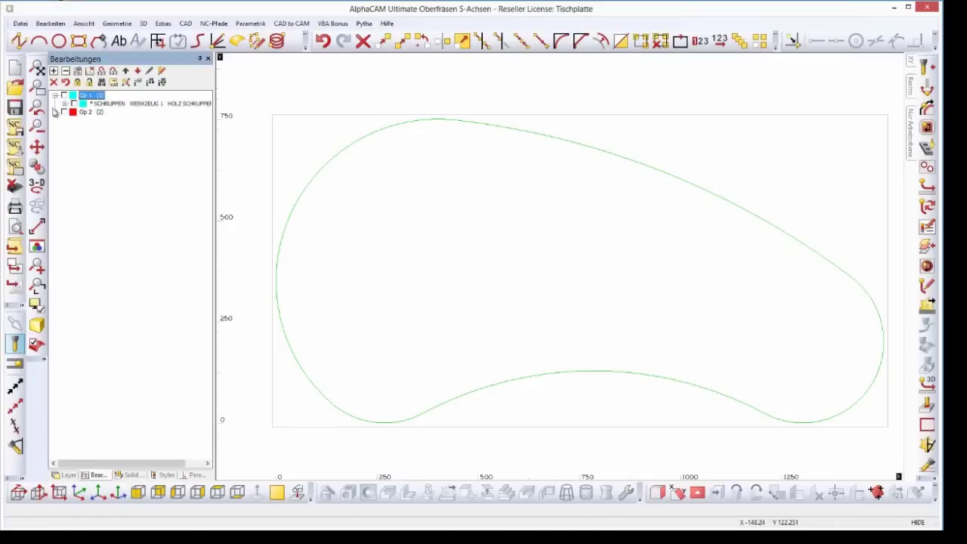
pyautogui.click(55, 112)
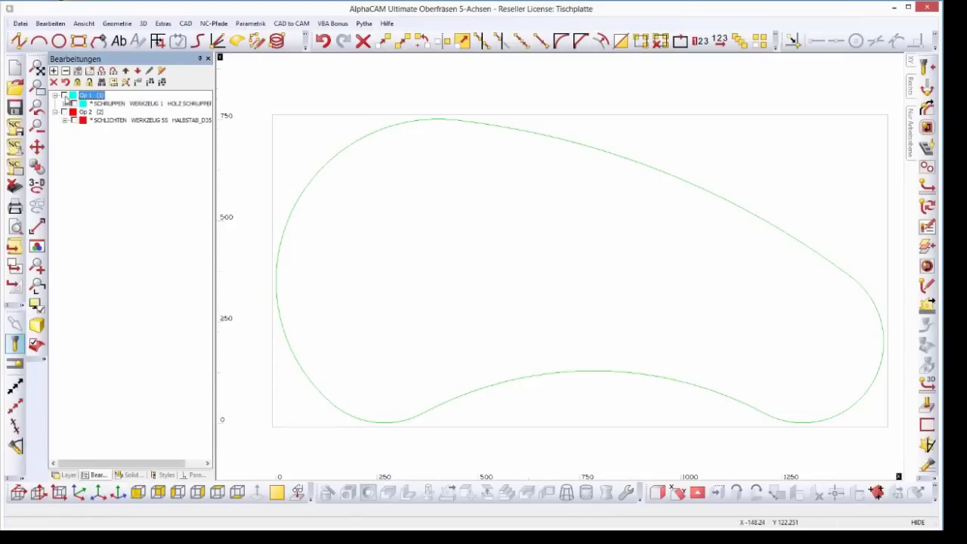
pyautogui.click(65, 96)
pyautogui.click(63, 113)
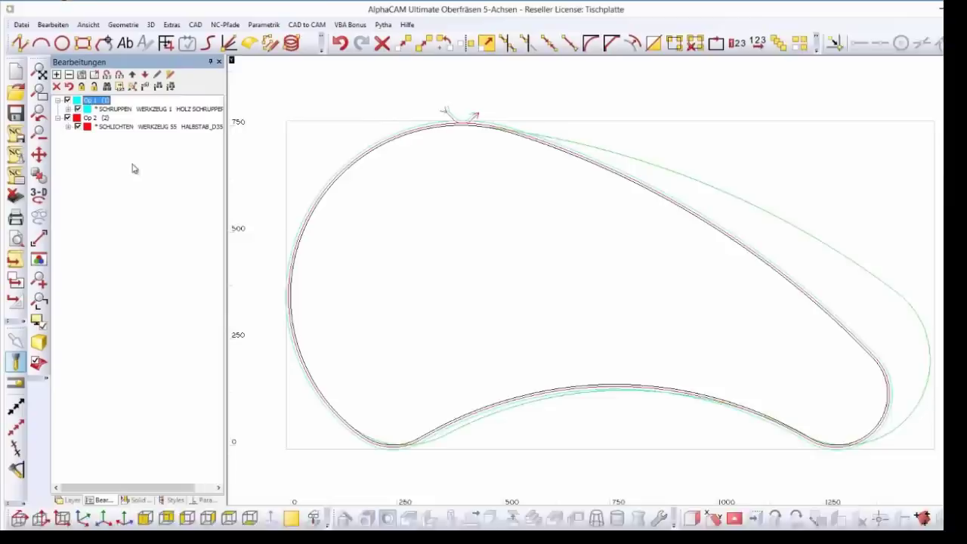
# - Update the SCHRUPPEN roughing and SCHLICHTEN finishing toolpaths to the stretched outline
pyautogui.rightClick(141, 111)
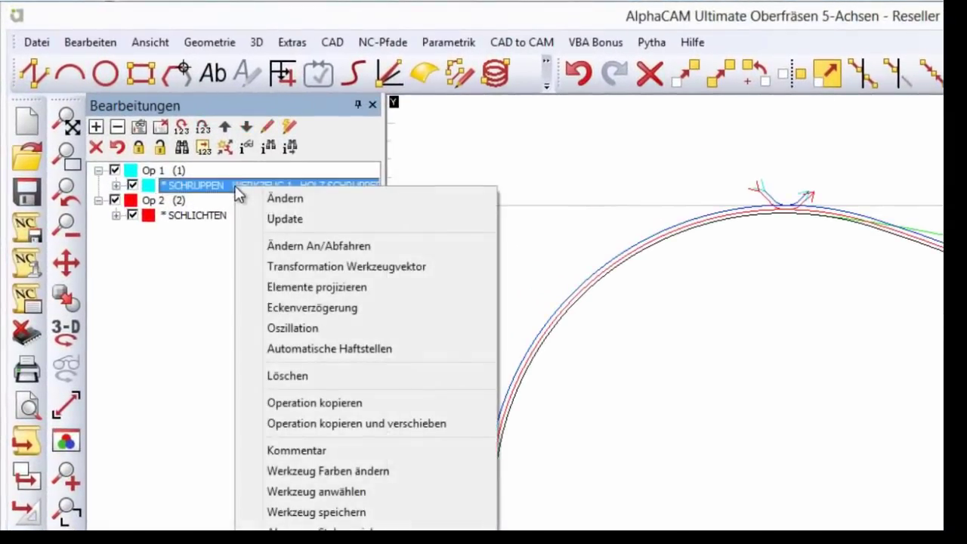
pyautogui.click(263, 219)
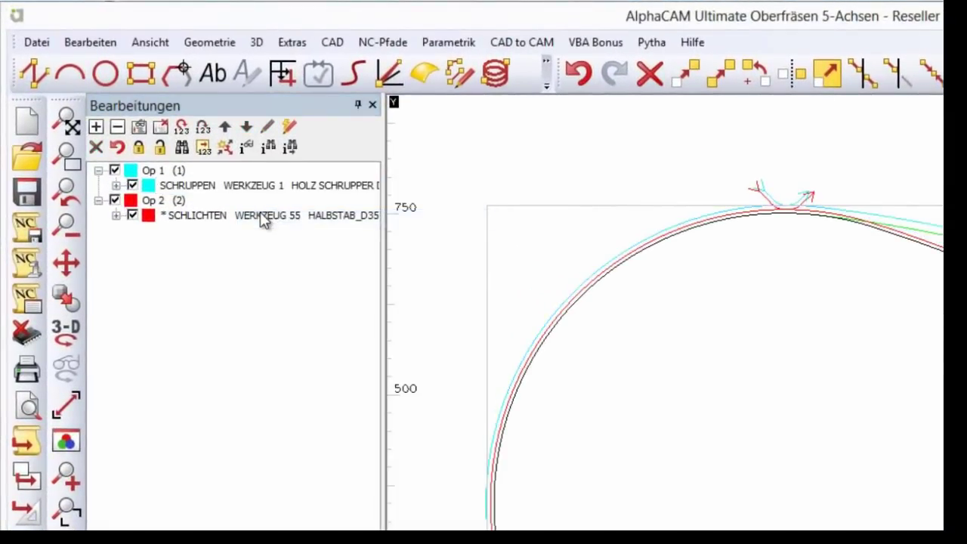
pyautogui.rightClick(263, 217)
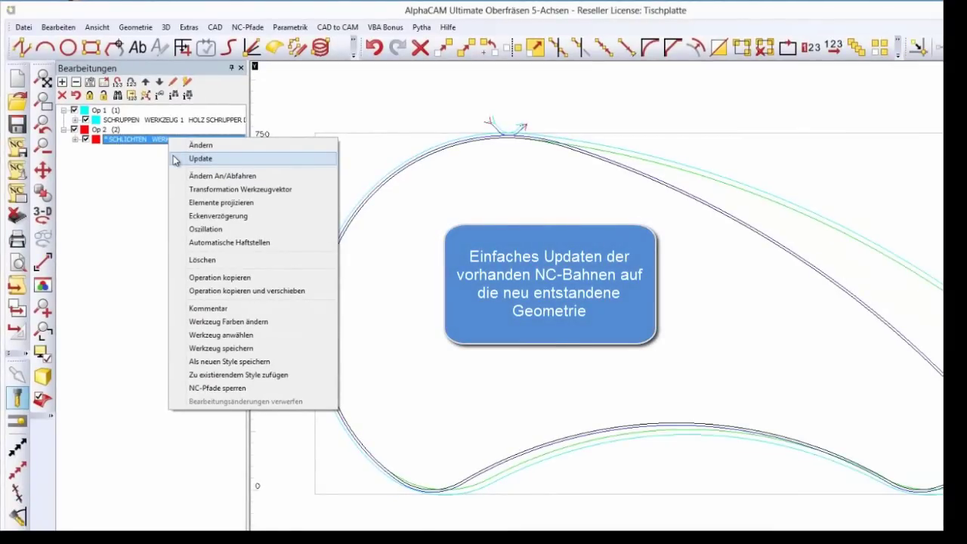
pyautogui.click(200, 158)
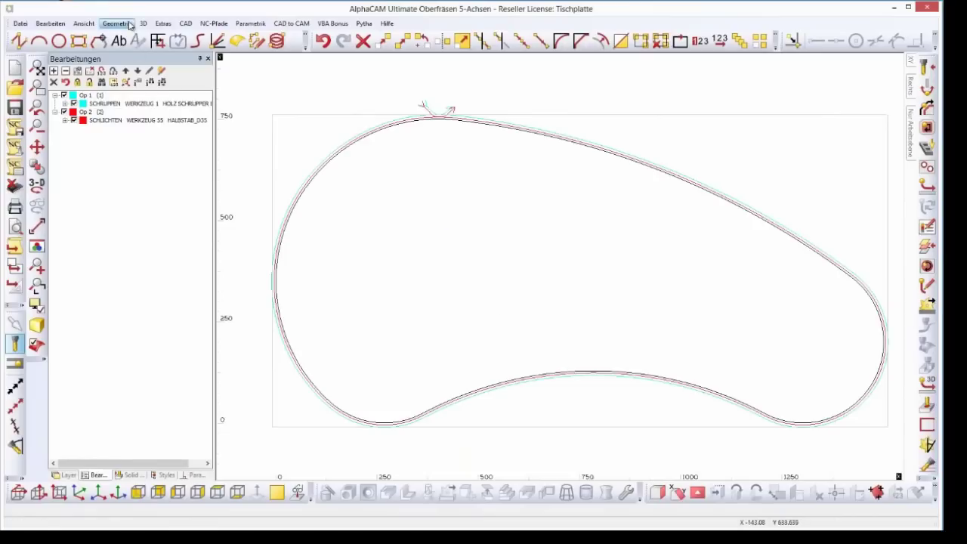
# - In an isometric 3D view, initialise the stock and run the solid simulation of both passes
pyautogui.click(80, 25)
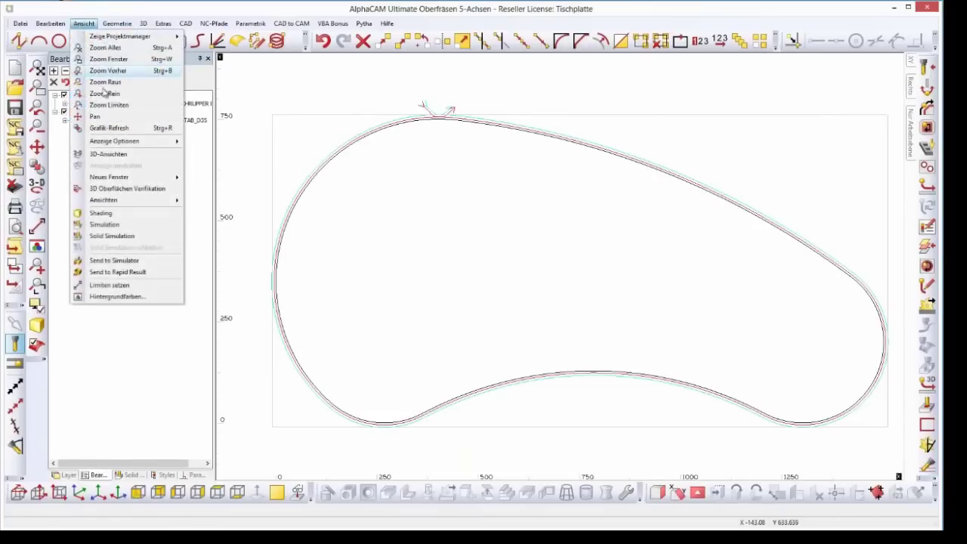
pyautogui.click(121, 157)
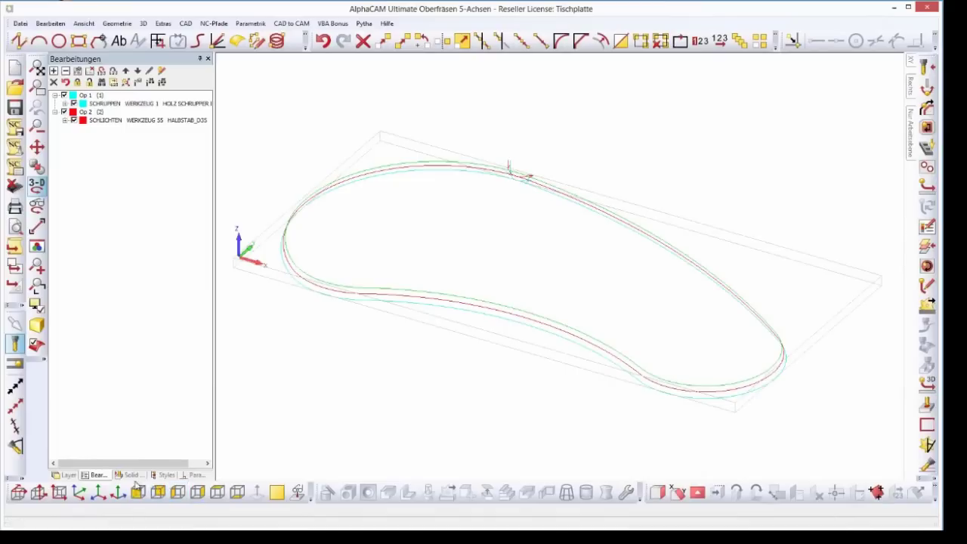
pyautogui.click(133, 475)
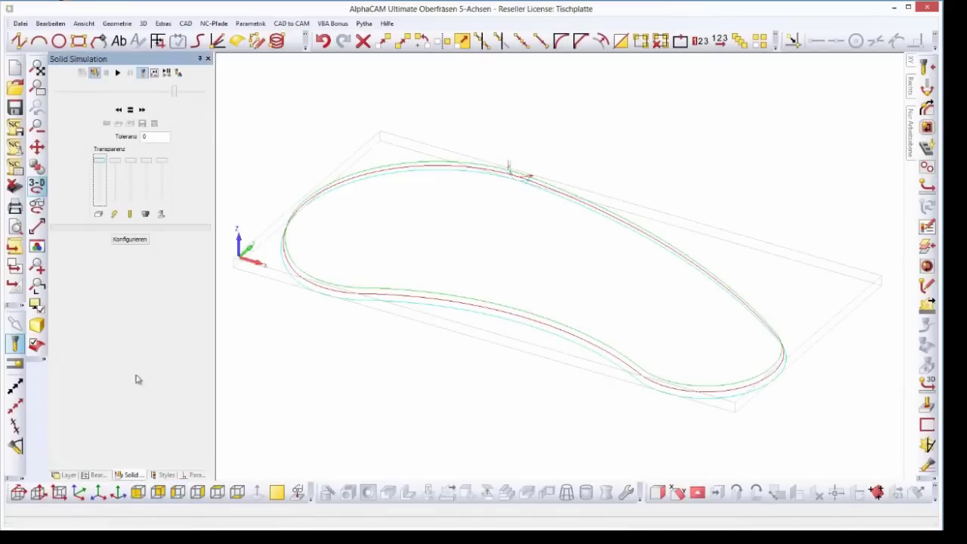
pyautogui.click(95, 72)
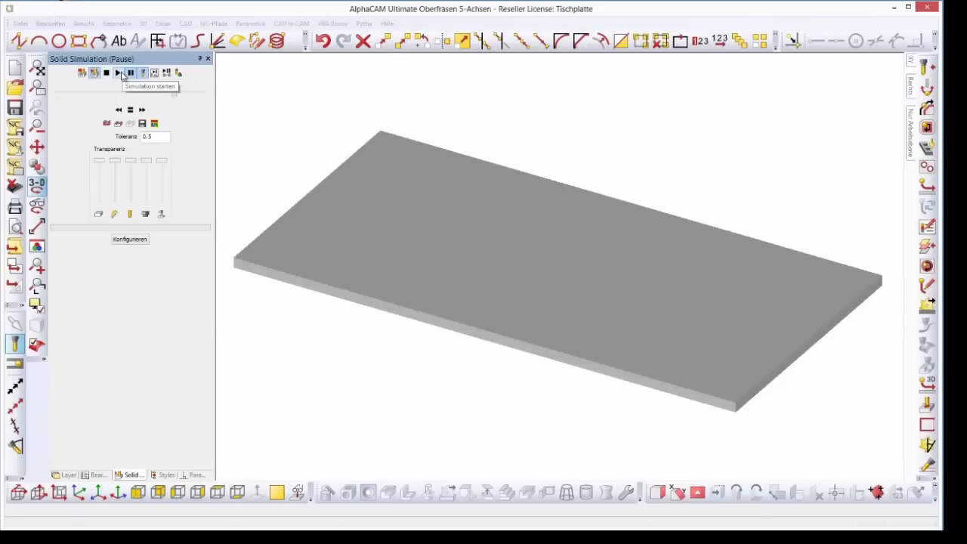
pyautogui.click(120, 73)
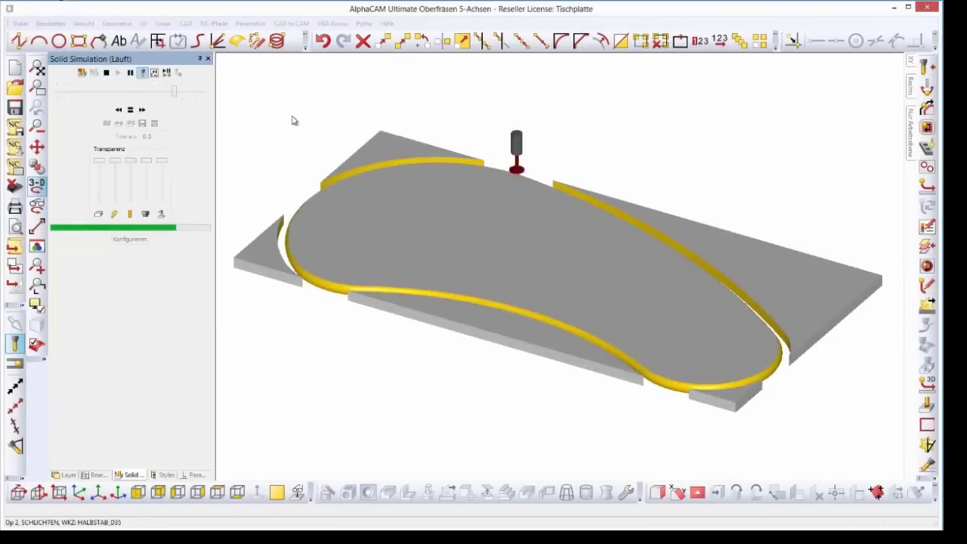
pyautogui.moveTo(714, 399)
pyautogui.mouseDown(button='middle')
pyautogui.moveTo(717, 323)
pyautogui.moveTo(666, 391)
pyautogui.mouseUp(button='middle')
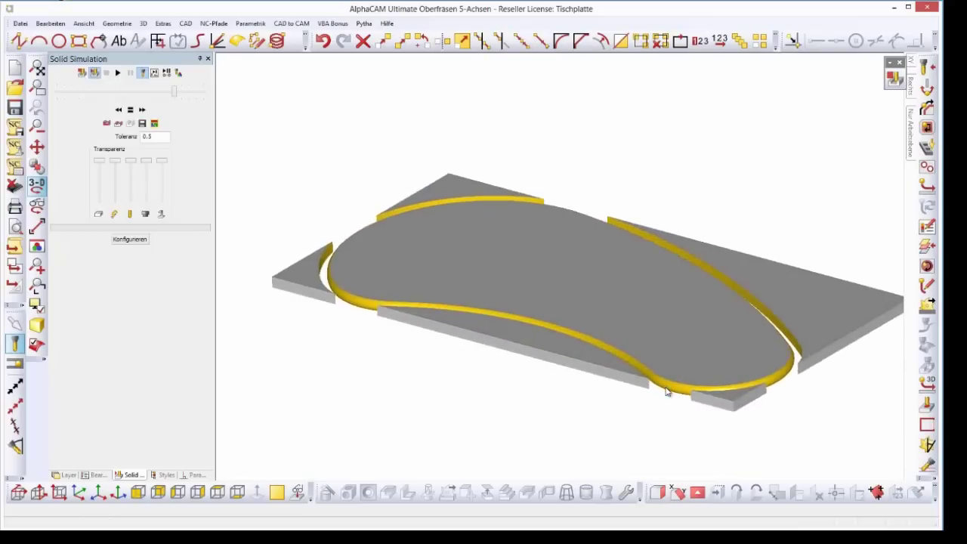